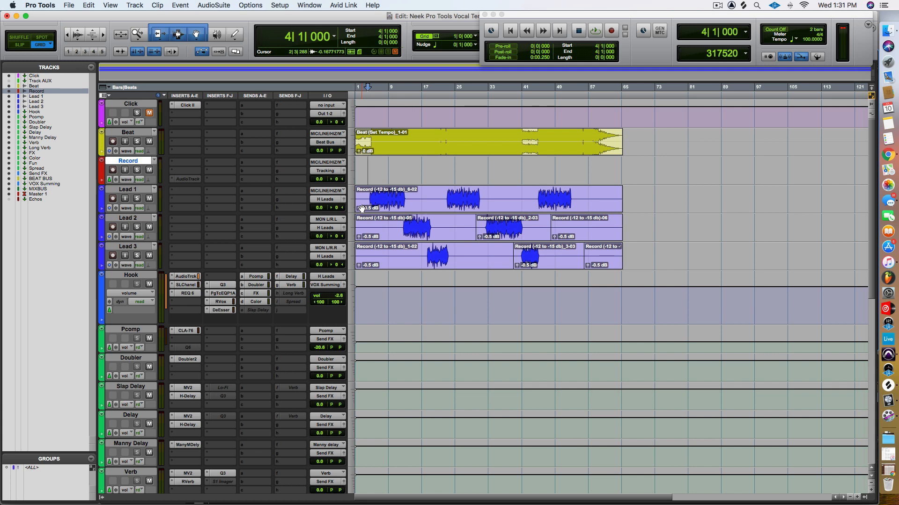
left_click(134, 192)
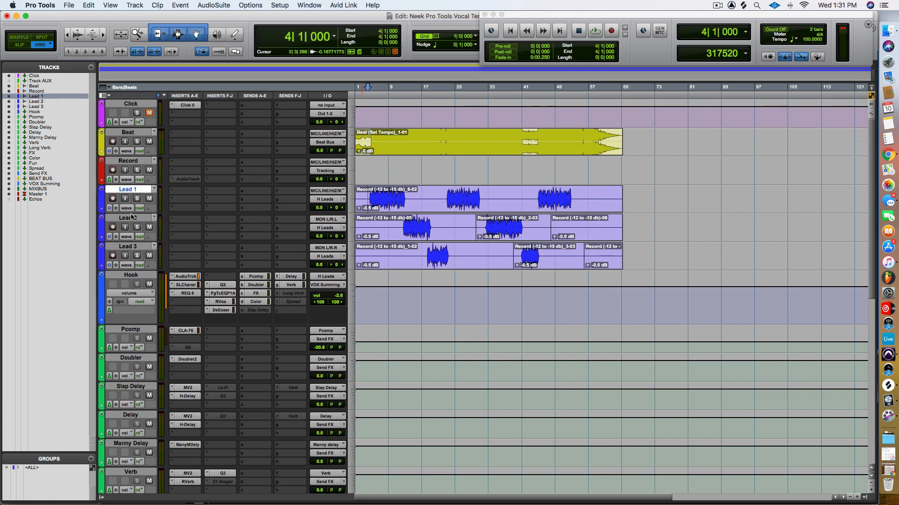
left_click(131, 218)
left_click(136, 247)
left_click(133, 161)
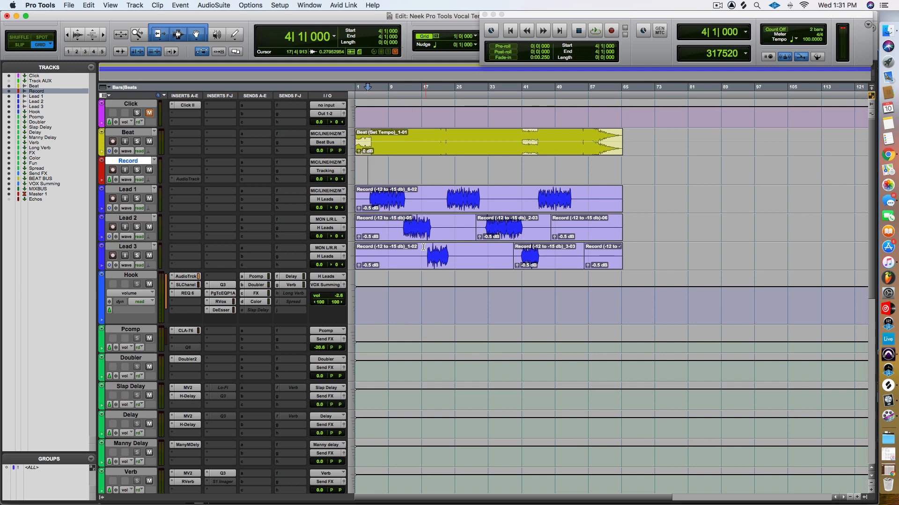
left_click(145, 246)
left_click(145, 190)
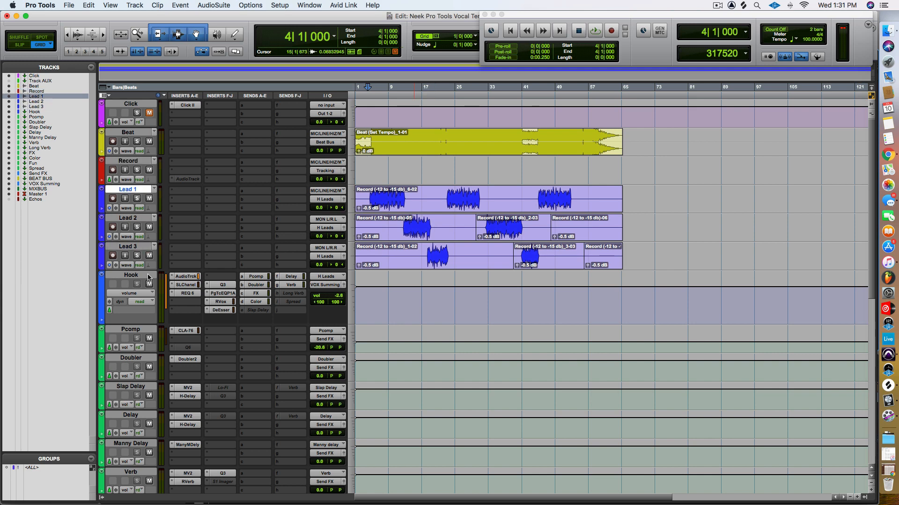
left_click(138, 248)
Duplicate the Hook track once with all its data, inserting the copy after the selected track.
left_click(142, 276)
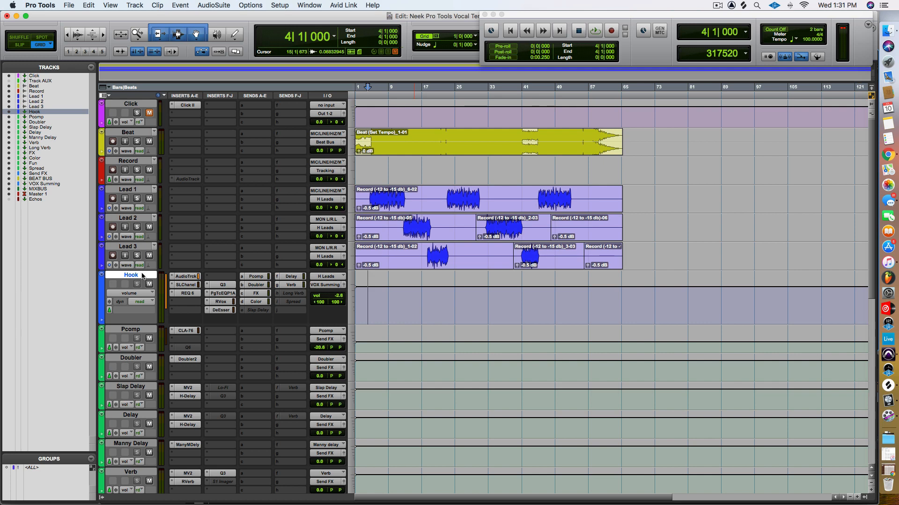
right_click(141, 276)
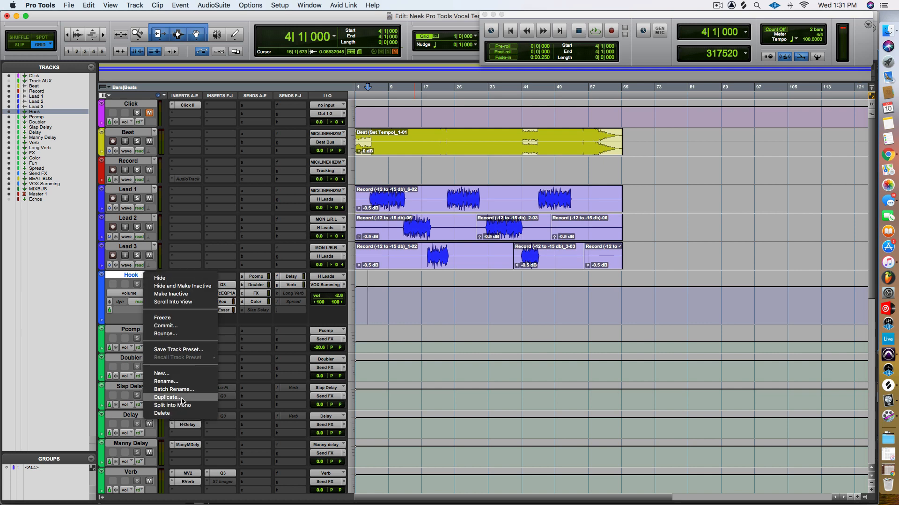
left_click(166, 398)
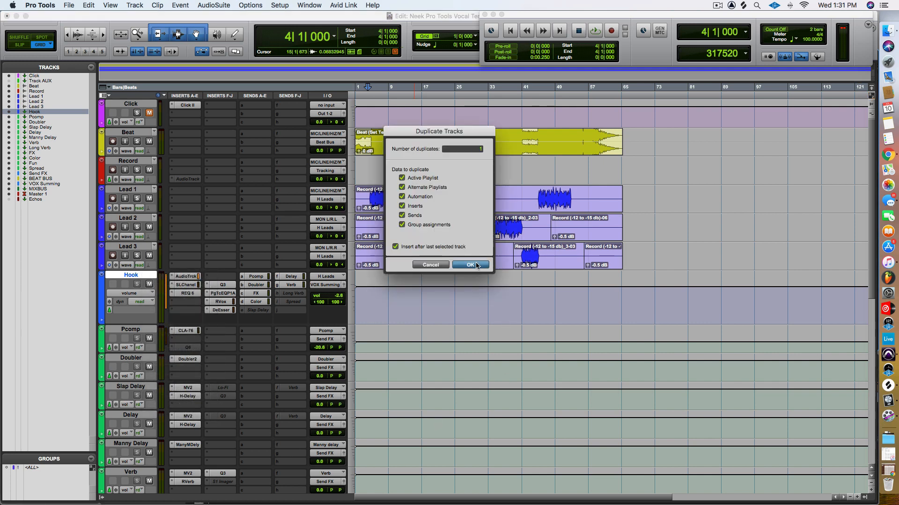
key("Return")
Set the input of the duplicated Hook track to the V Leads stereo bus.
left_click(326, 331)
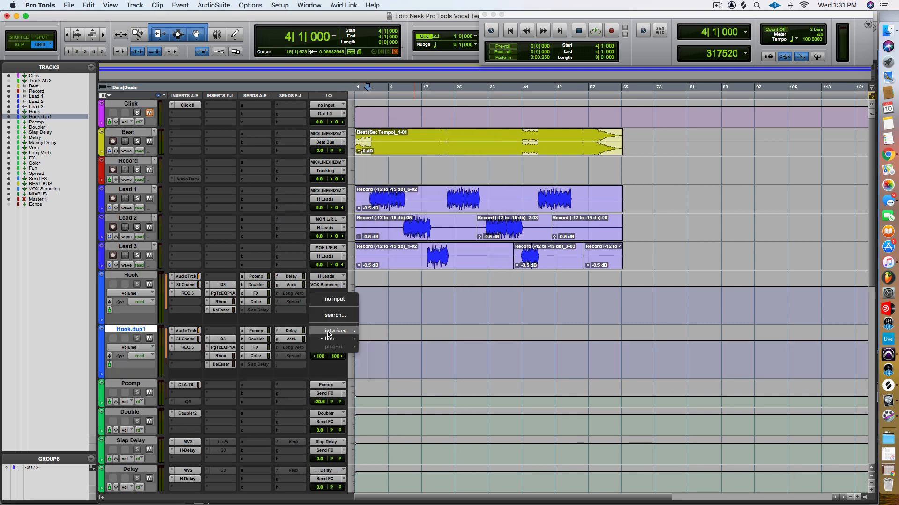
mouse_move(330, 341)
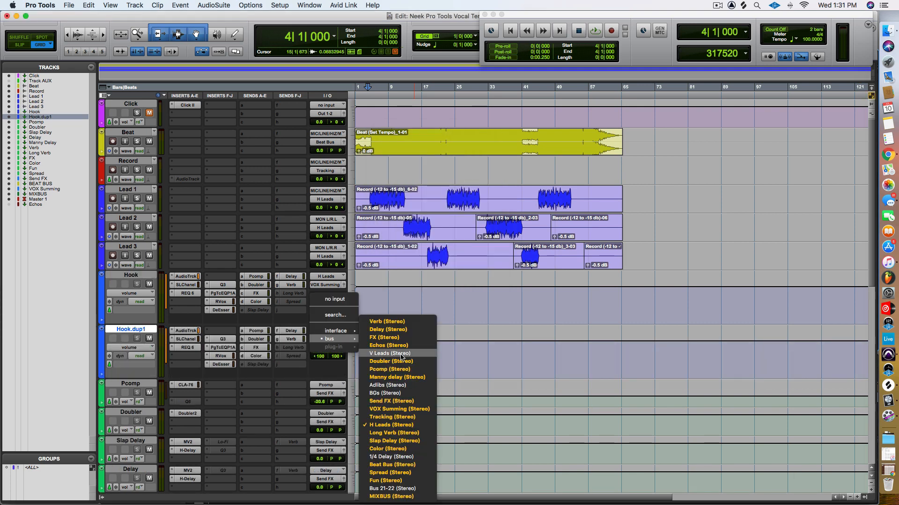
left_click(388, 395)
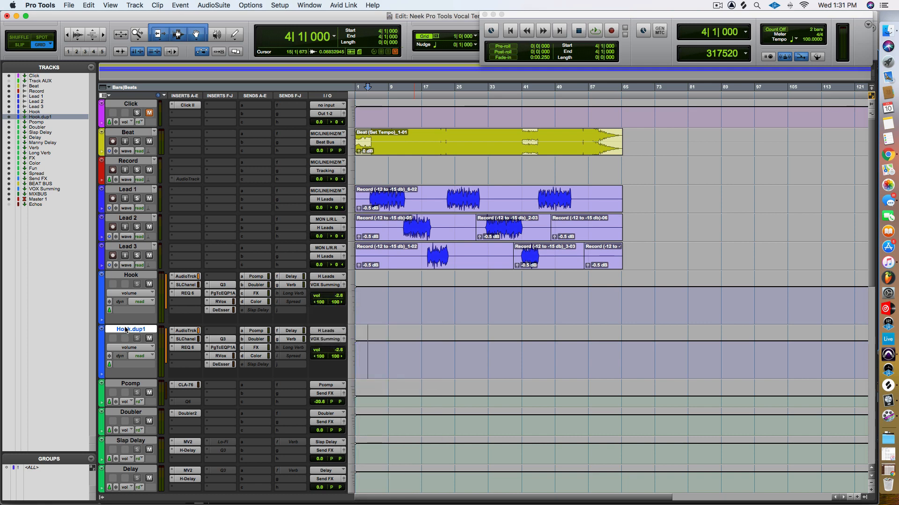
left_click(325, 333)
mouse_move(327, 338)
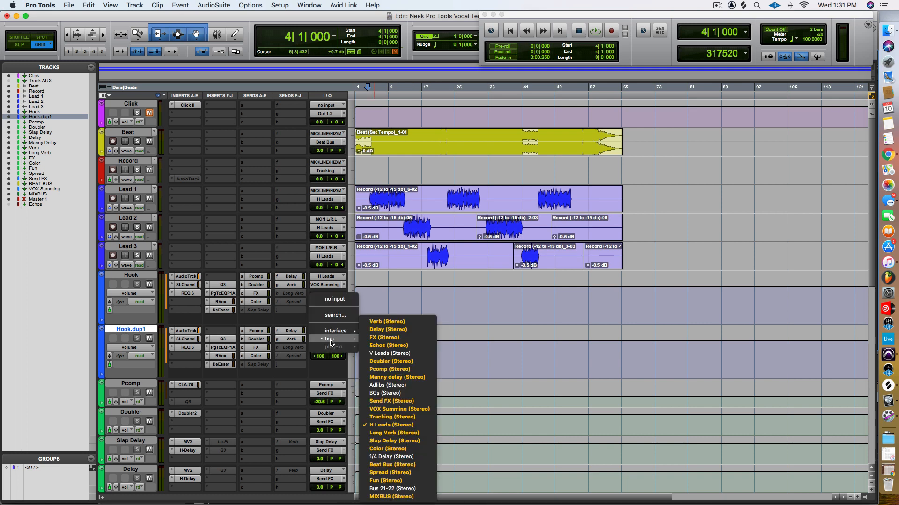
left_click(377, 355)
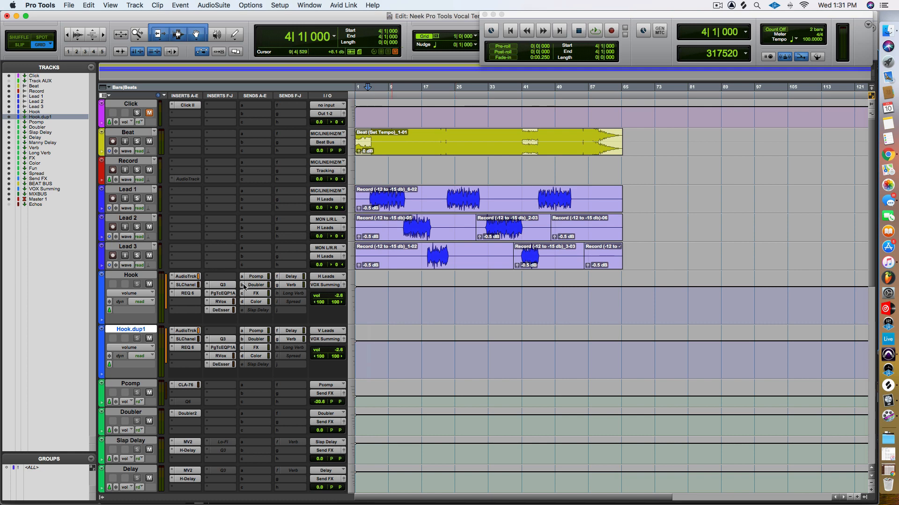
left_click(130, 278)
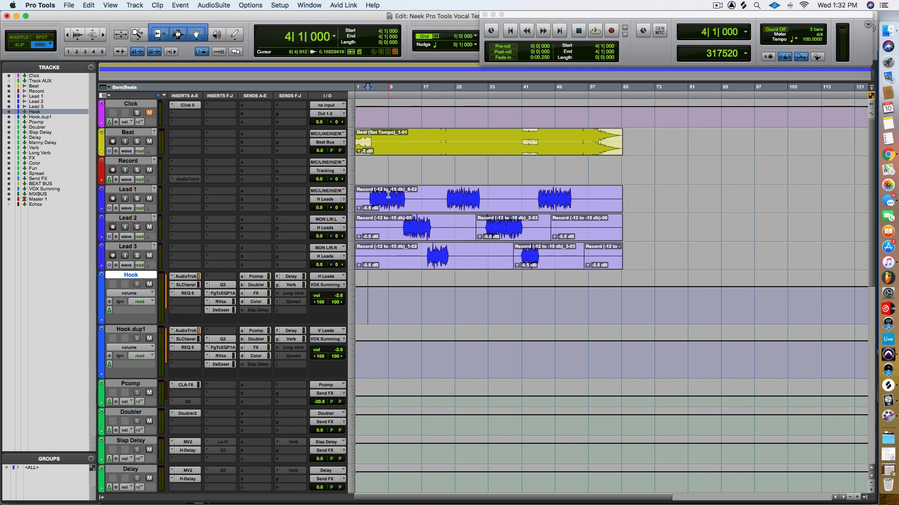
left_click_drag(368, 198, 404, 199)
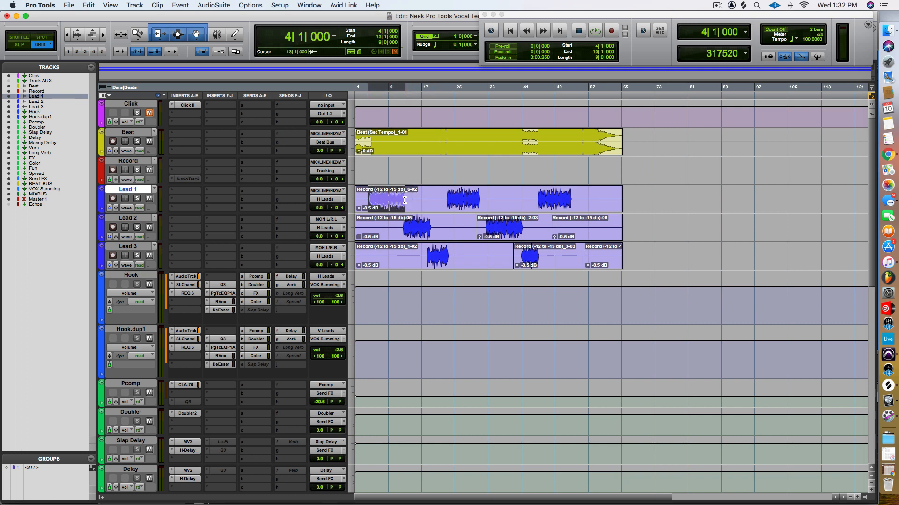
left_click(403, 225)
Route the Lead 2 track's output to the V Leads stereo bus, and return it to the H Leads bus.
left_click(323, 228)
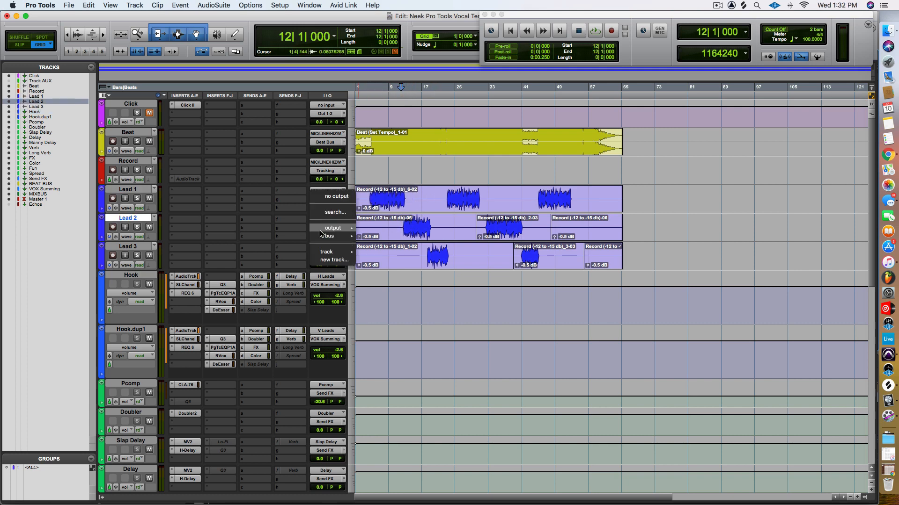
mouse_move(323, 236)
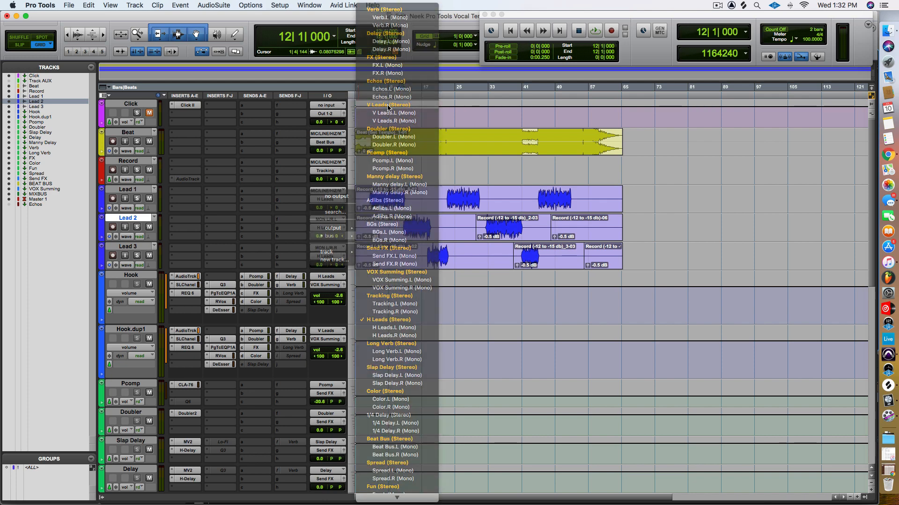
left_click(387, 106)
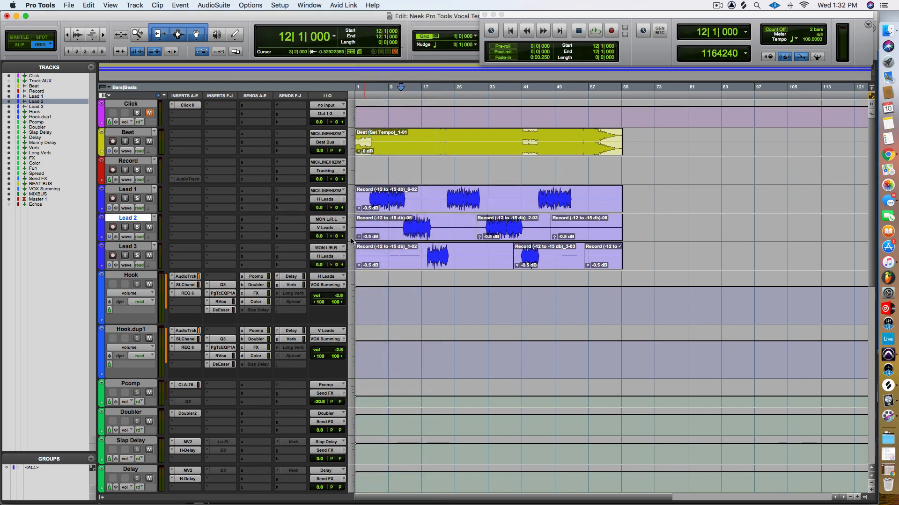
left_click(326, 228)
mouse_move(330, 236)
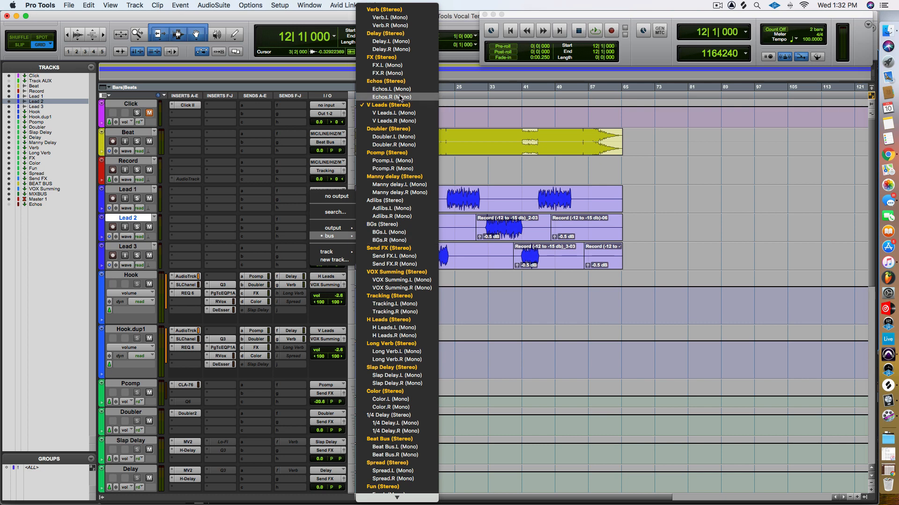
left_click(398, 321)
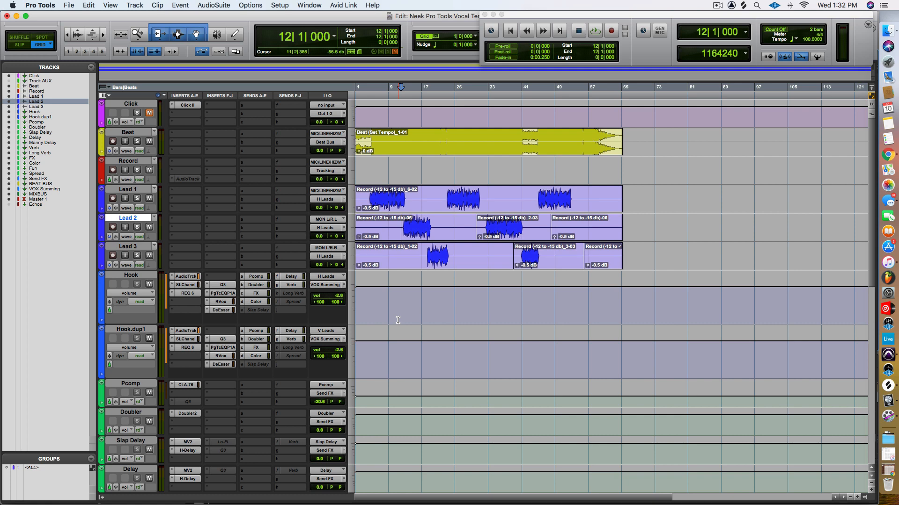
Play the Lead 1 vocal from bar 4 with the Hook track's AudioTrack plug-in open to check its compression and output levels.
left_click(368, 194)
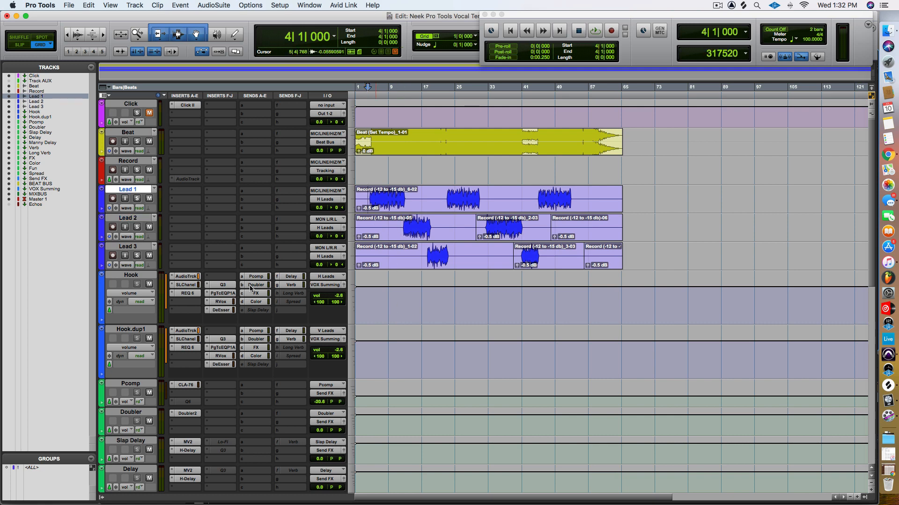
left_click(182, 276)
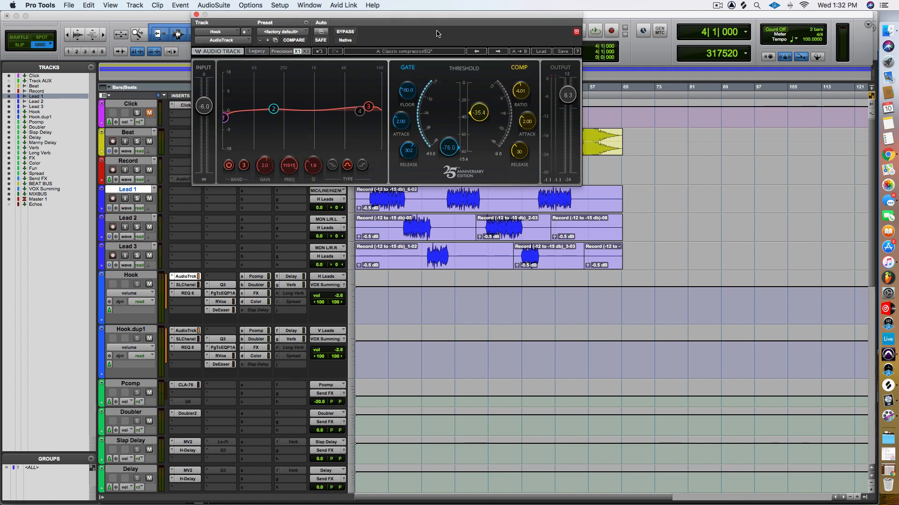
left_click_drag(418, 18, 636, 227)
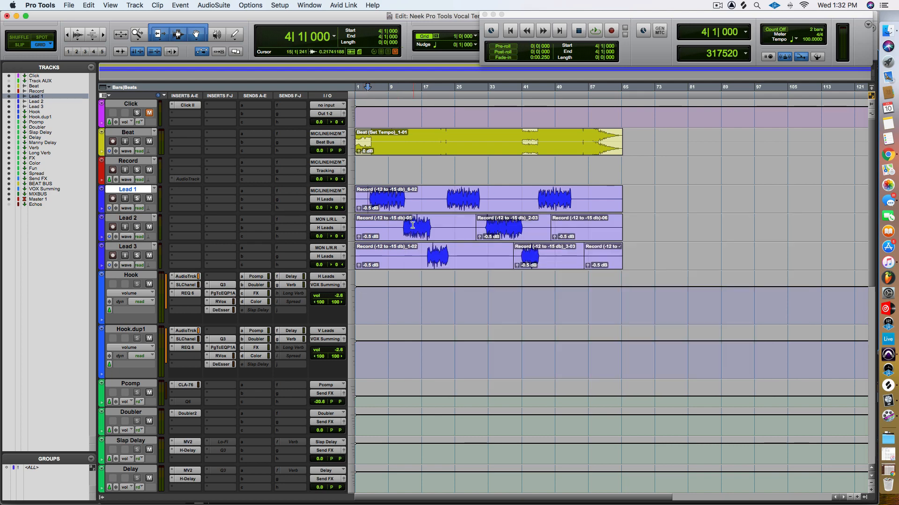
left_click(415, 220)
left_click(187, 277)
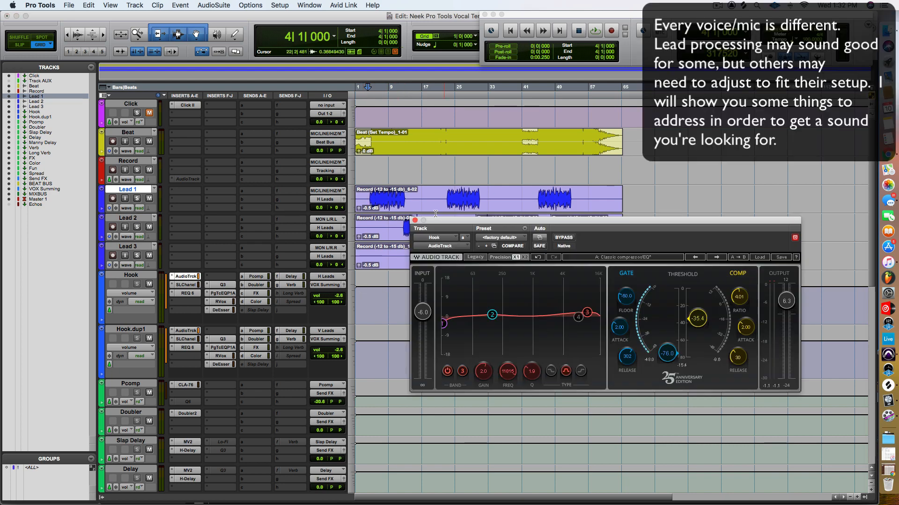
left_click(414, 220)
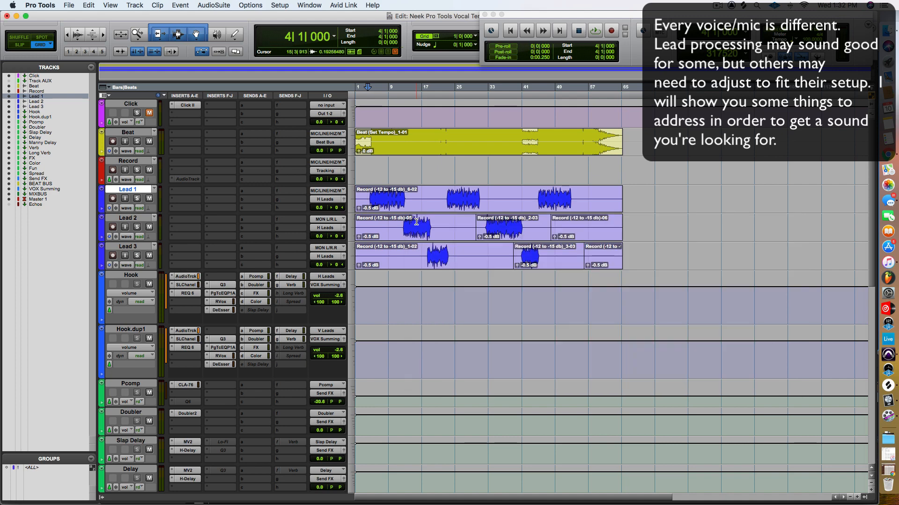
left_click(187, 277)
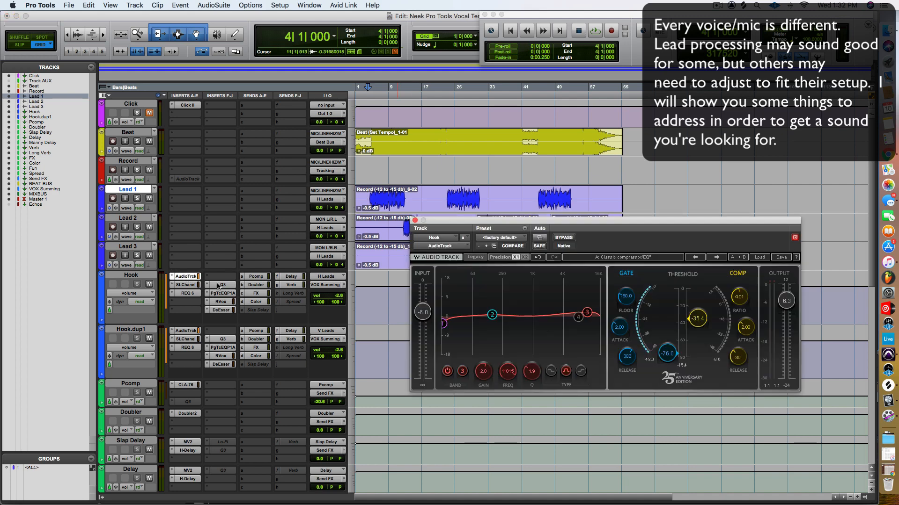
left_click_drag(468, 222, 408, 298)
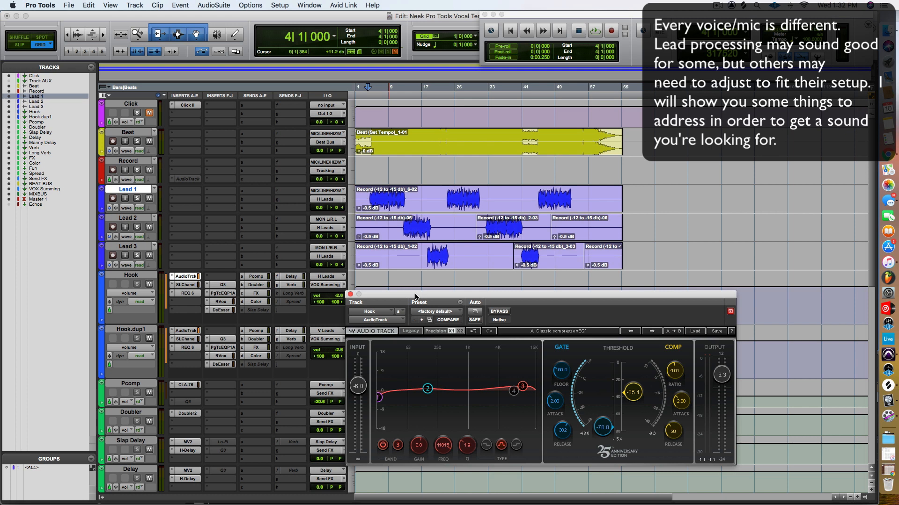
key("space")
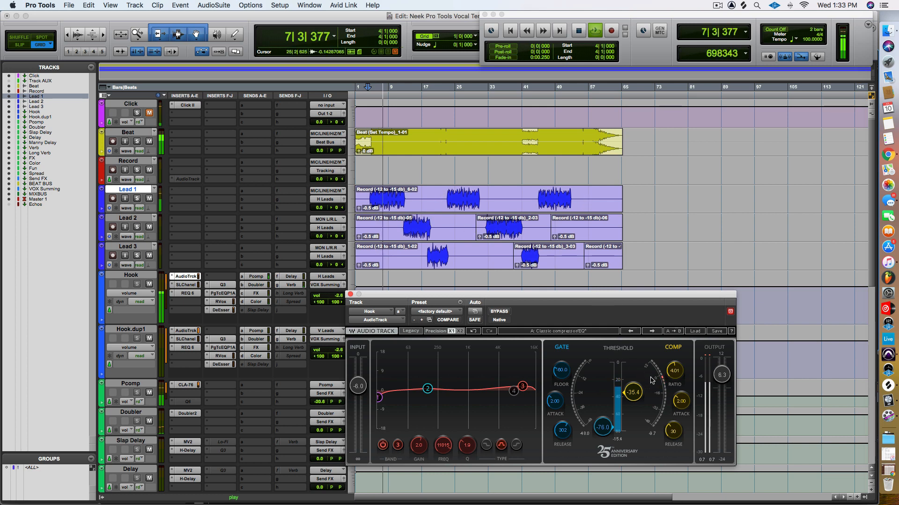
key("space")
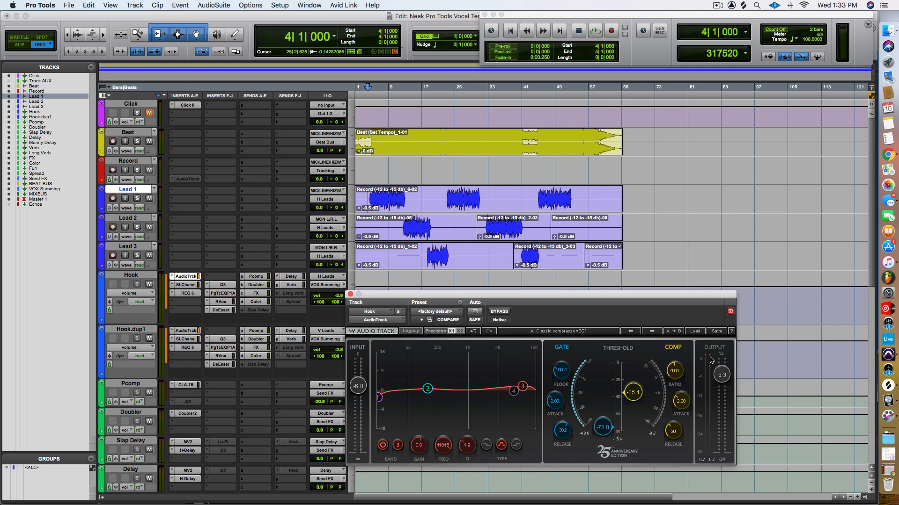
Lower the clip gain of all clips on Lead 1, Lead 2 and Lead 3 to -7.0 dB.
left_click_drag(646, 188, 324, 268)
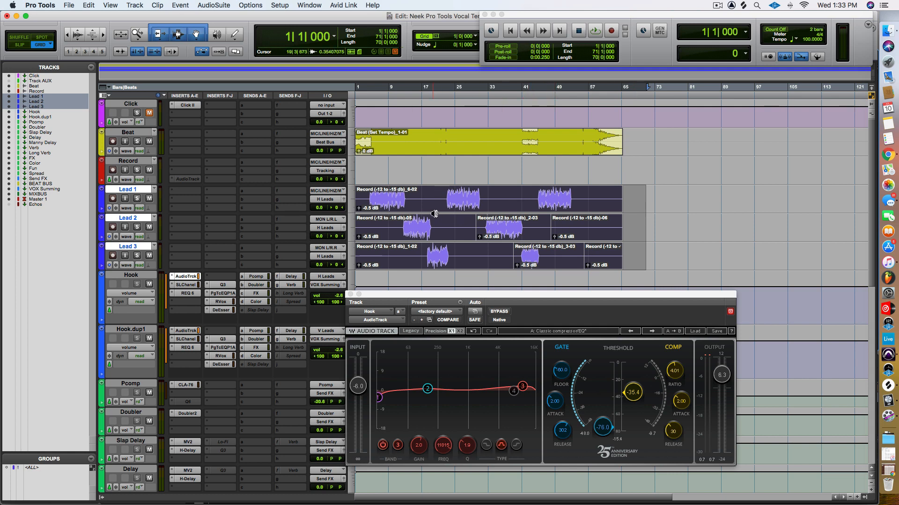
scroll(432, 215, "down", 10)
scroll(435, 211, "down", 3)
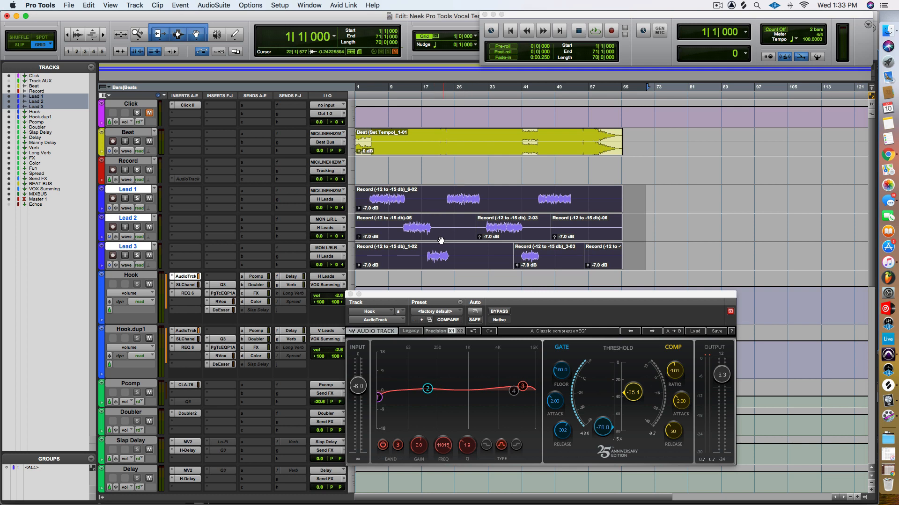
Play the session from bar 4 and set the Hook AudioTrack compressor threshold to -36.0.
left_click(369, 226)
left_click(370, 225)
key("space")
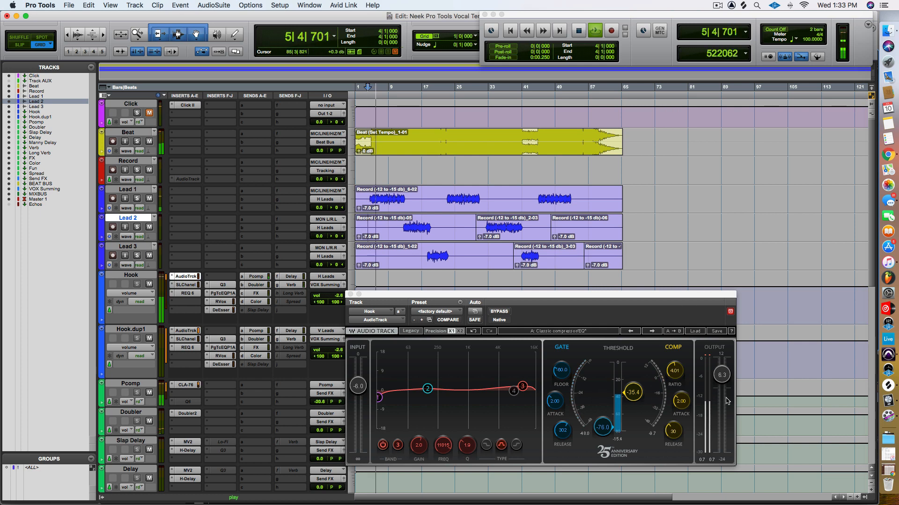
left_click_drag(633, 394, 632, 396)
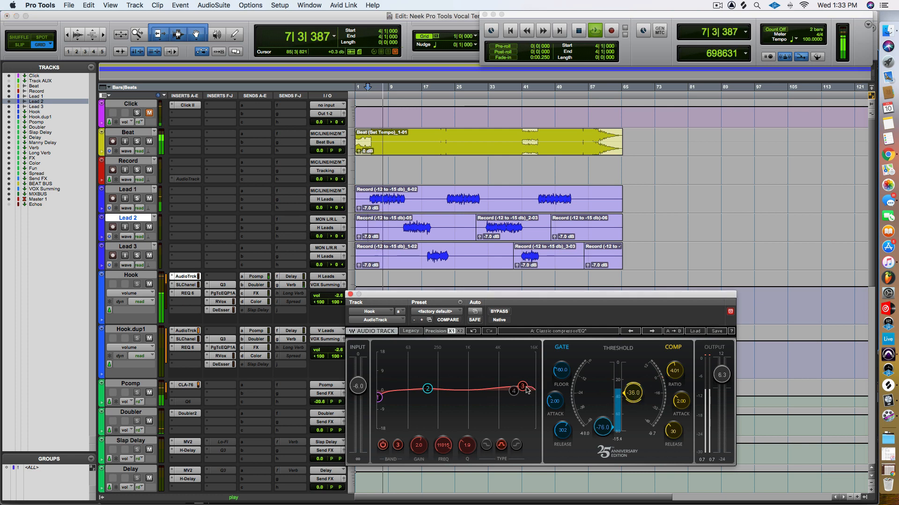
key("space")
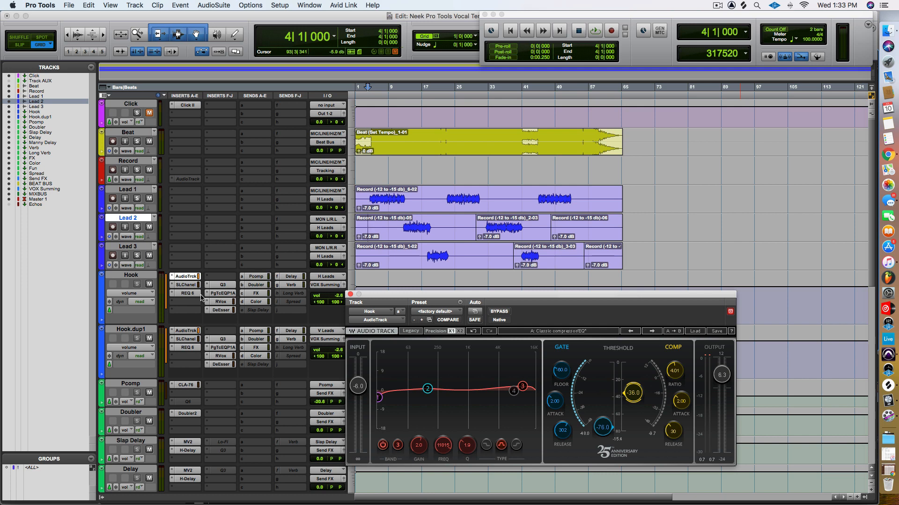
View the Hook track's SSLChannel plug-in, and return to its AudioTrack plug-in.
left_click(185, 285)
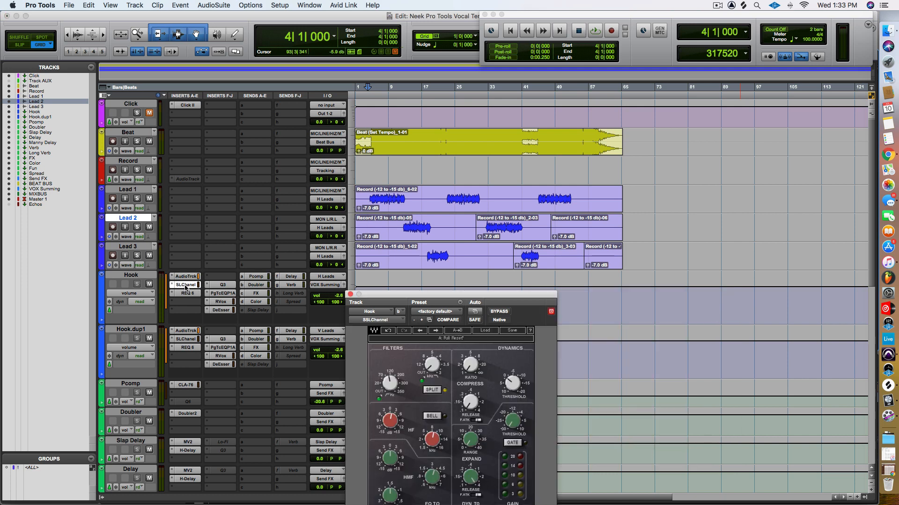
left_click_drag(416, 295, 424, 128)
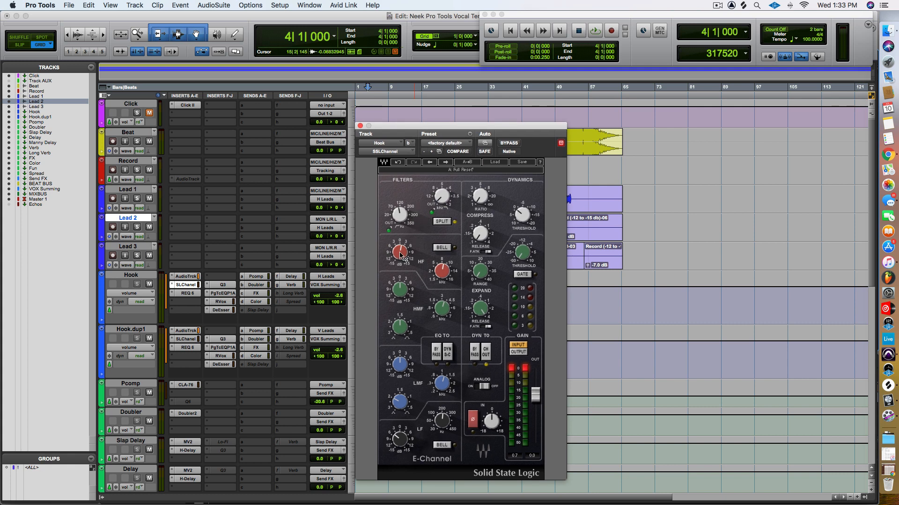
left_click(187, 276)
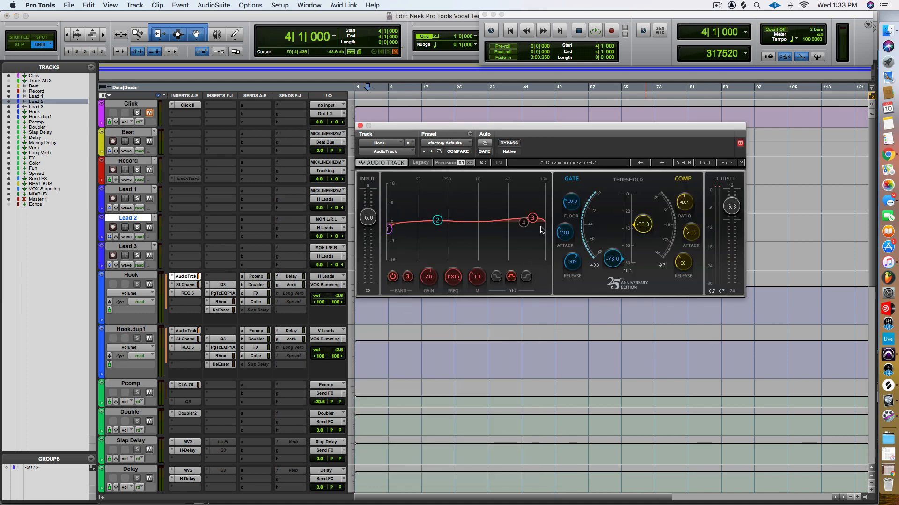
Close the Hook track's AudioTrack plug-in, and play the session from bar 4 with its SSLChannel plug-in open to check the processing.
left_click_drag(531, 220, 532, 222)
left_click(360, 126)
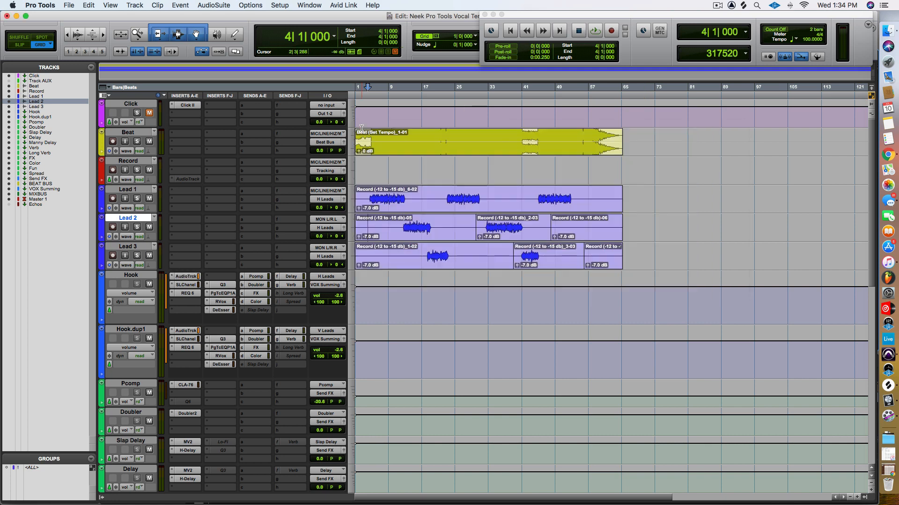
left_click(190, 285)
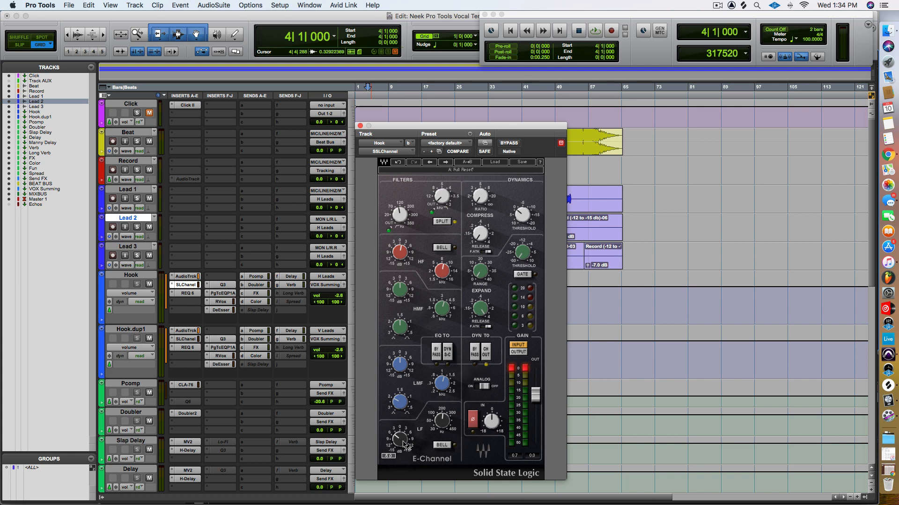
key("space")
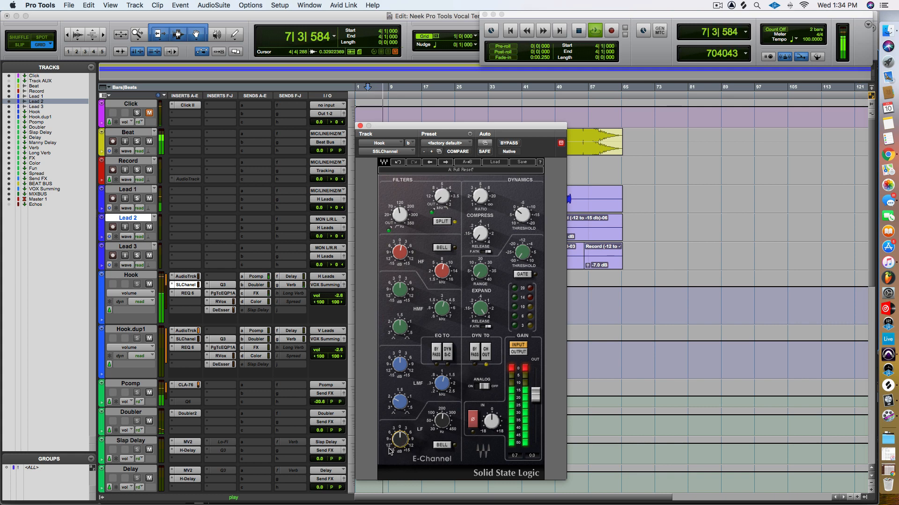
key("space")
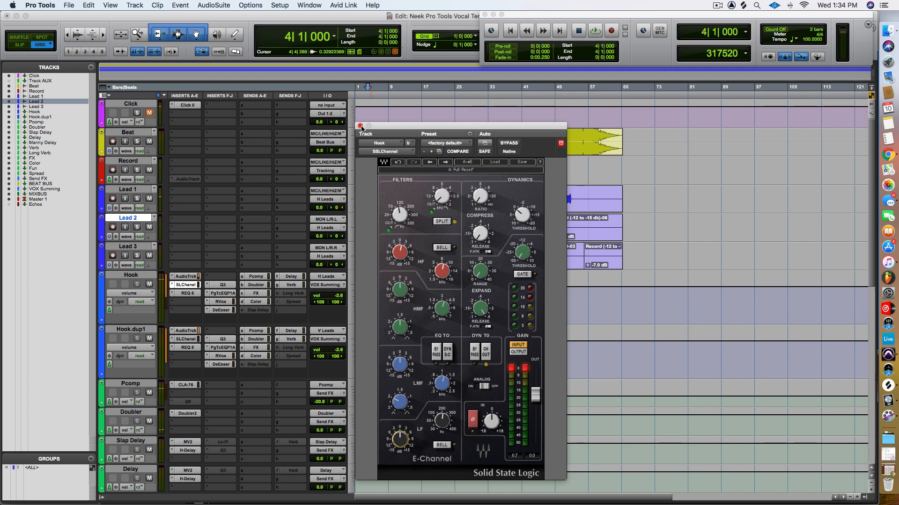
left_click(360, 126)
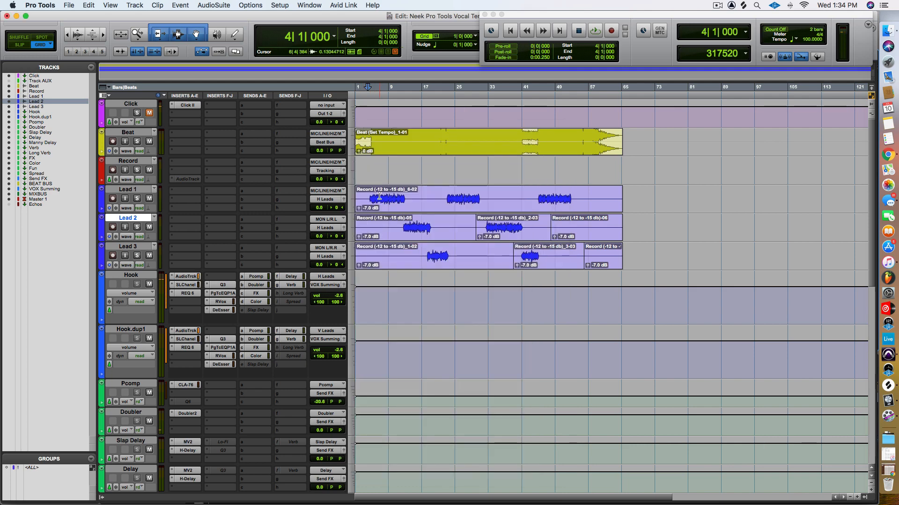
Compare the Hook track's REQ 6 with band 6 off and on while playing the session from bar 4.
left_click(187, 294)
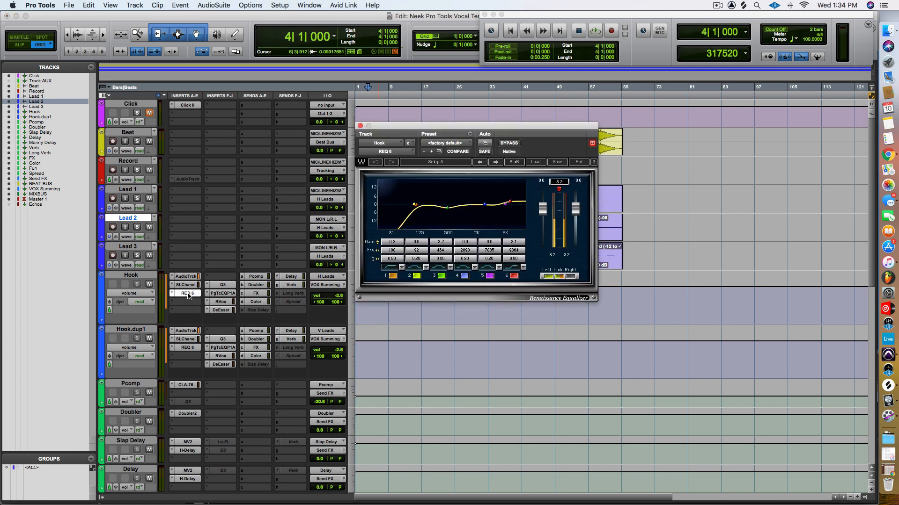
left_click_drag(449, 128, 465, 152)
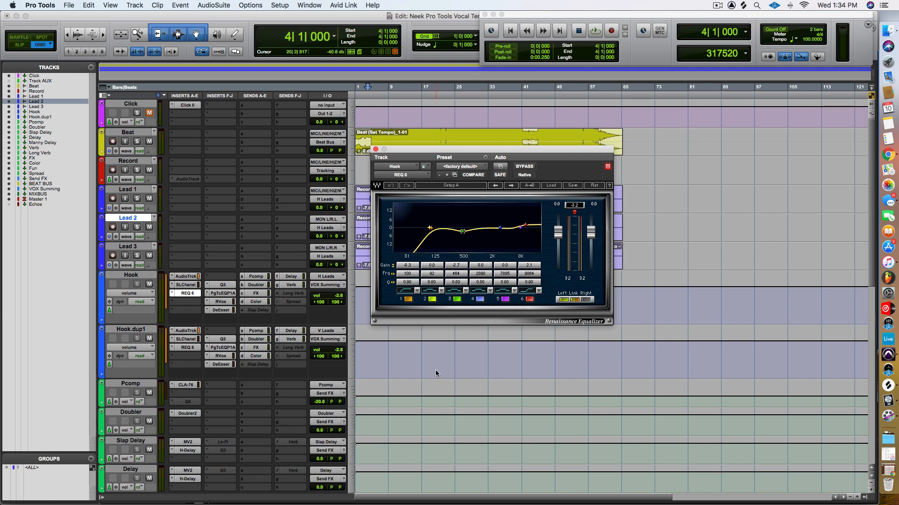
left_click(530, 300)
key("space")
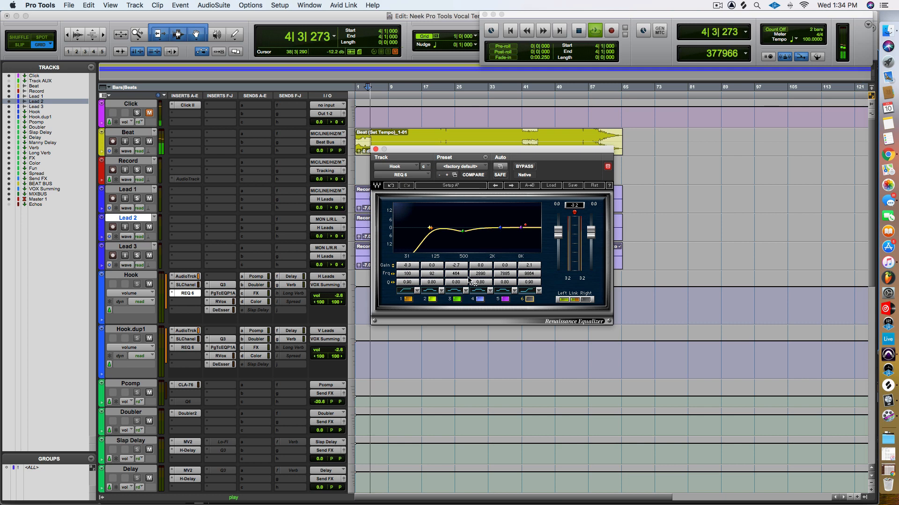
left_click(530, 300)
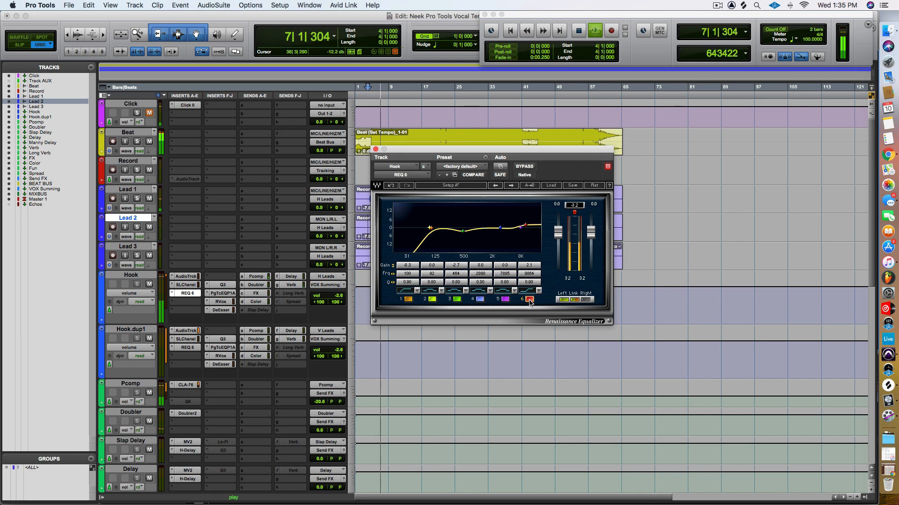
key("space")
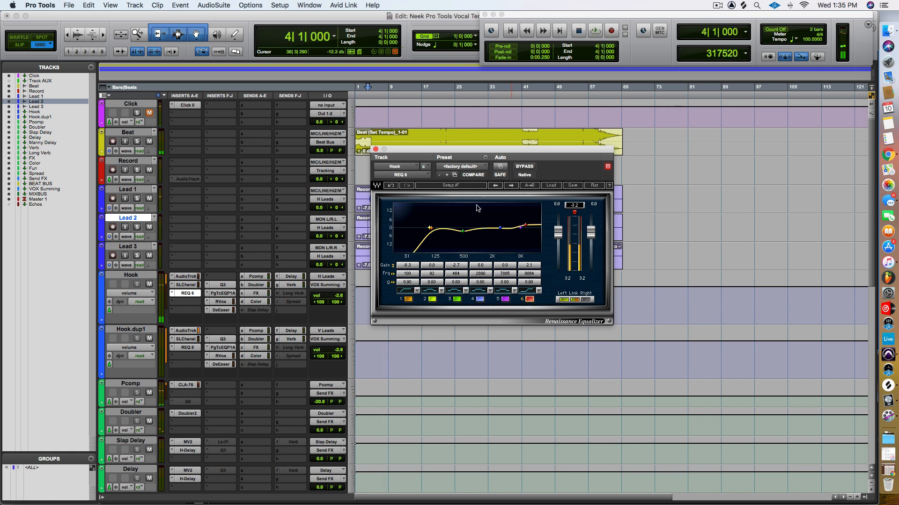
Narrow the band 3 cut in the Hook track's REQ 6 to 495 Hz with a Q of 3.16 during playback.
left_click_drag(462, 231, 462, 237)
scroll(463, 237, "up", 3)
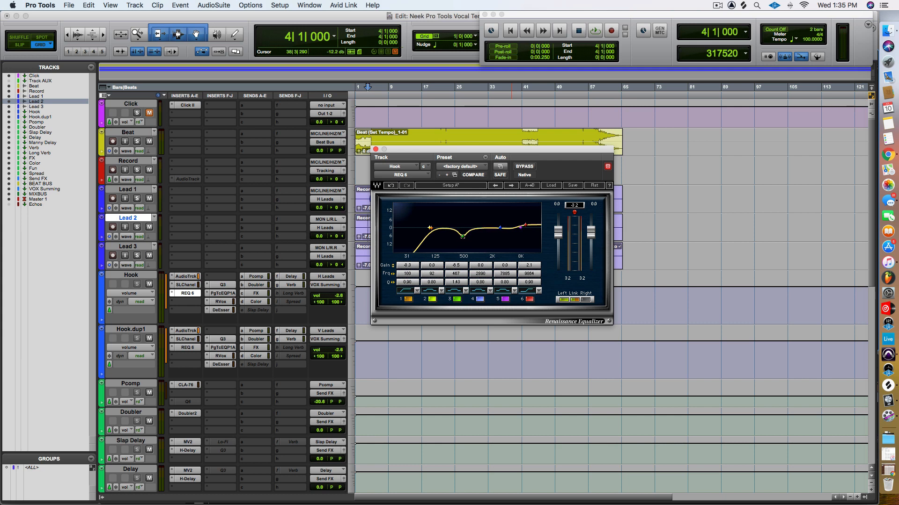
key("space")
mouse_move(462, 236)
left_mouse_down()
mouse_move(461, 209)
mouse_move(464, 232)
left_mouse_up()
scroll(466, 210, "up", 5)
left_click(579, 30)
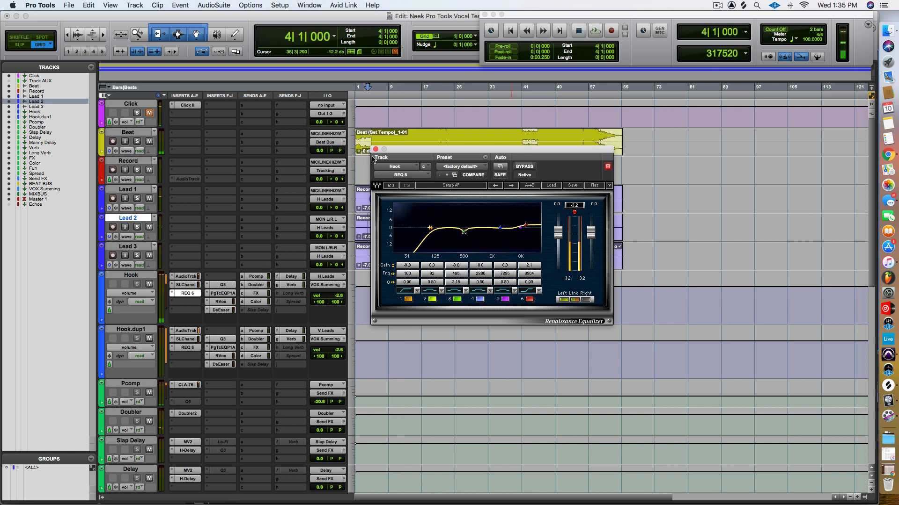
left_click(376, 149)
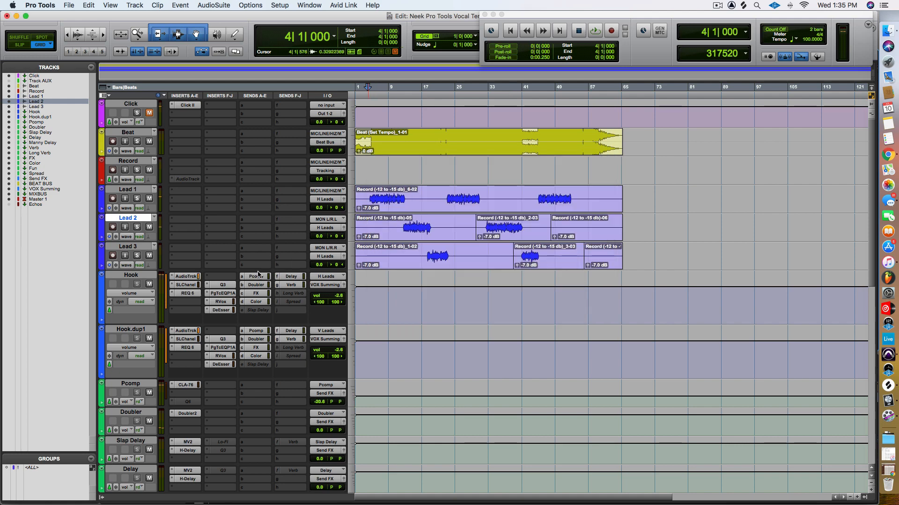
Set band 3 of the Hook track's Q3 equalizer to a -5.6 gain at 172 Hz while the session plays.
left_click(217, 285)
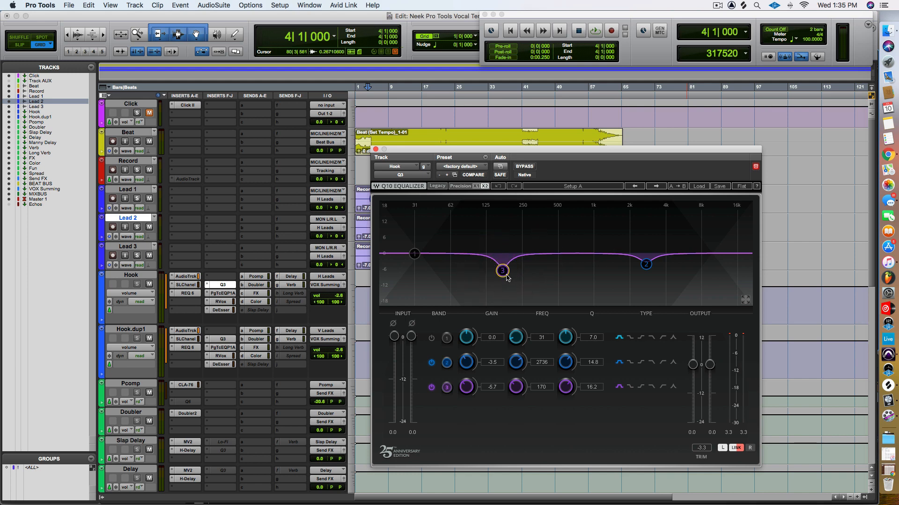
left_click_drag(507, 278, 505, 269)
left_click_drag(454, 152, 472, 212)
key("space")
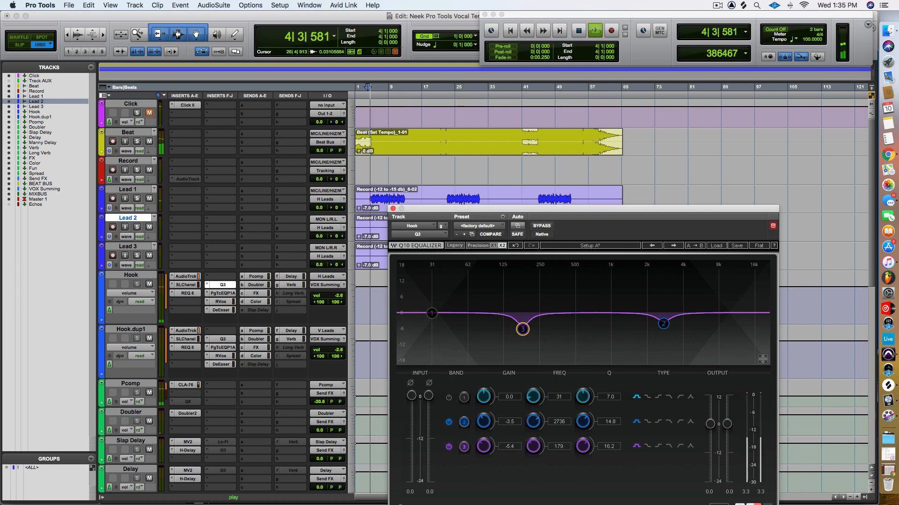
left_click_drag(522, 329, 523, 318)
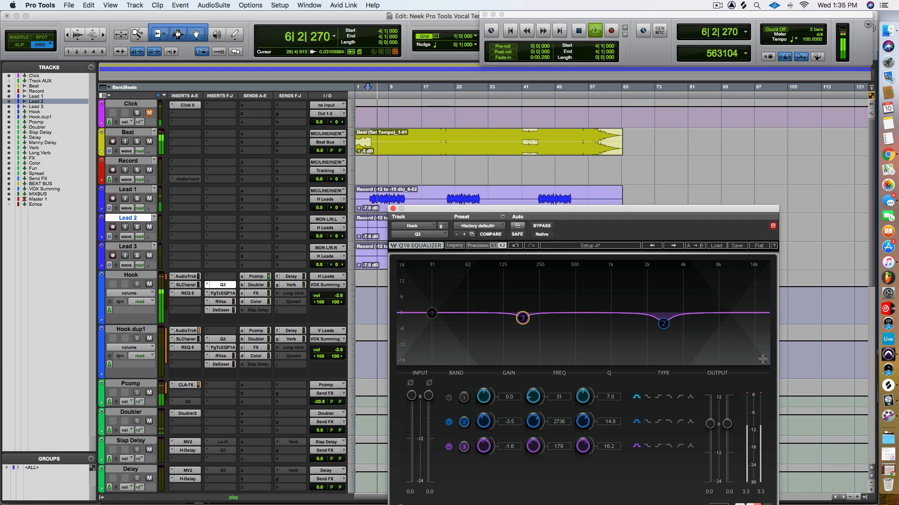
left_click_drag(522, 318, 521, 329)
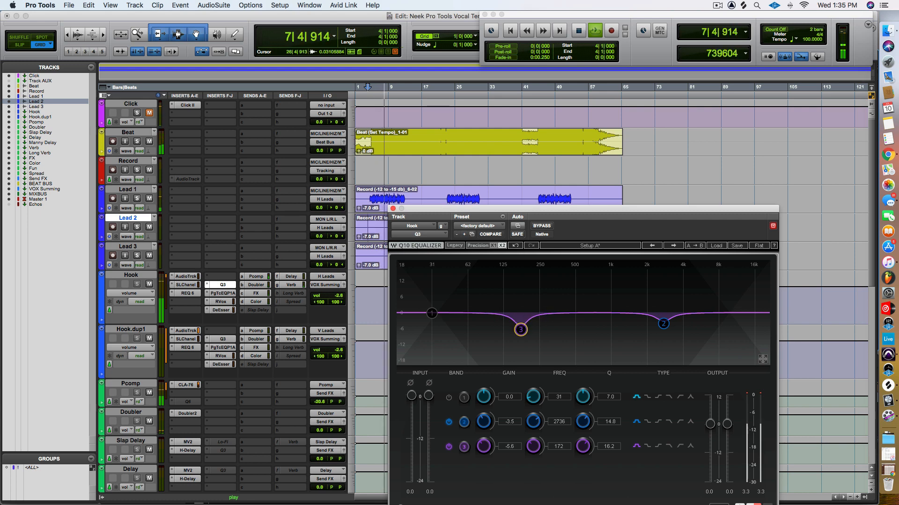
key("space")
left_click(393, 208)
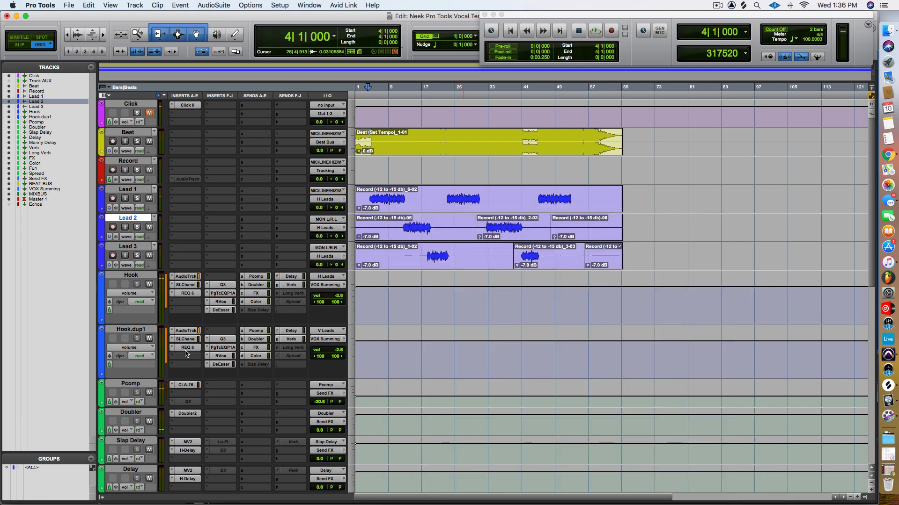
Raise the low-frequency boost of the Hook track's PuigTec EQP1A to about 4 while playing from bar 4.
left_click(224, 294)
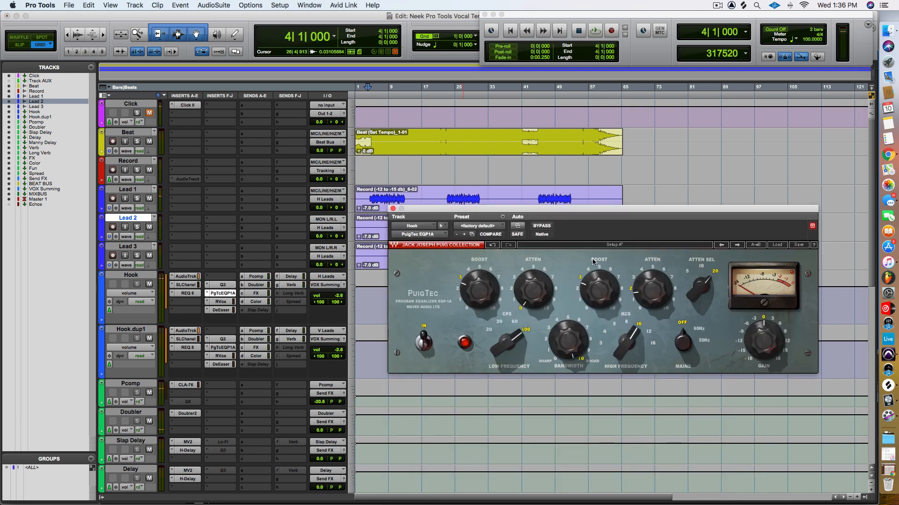
left_click_drag(487, 299, 481, 316)
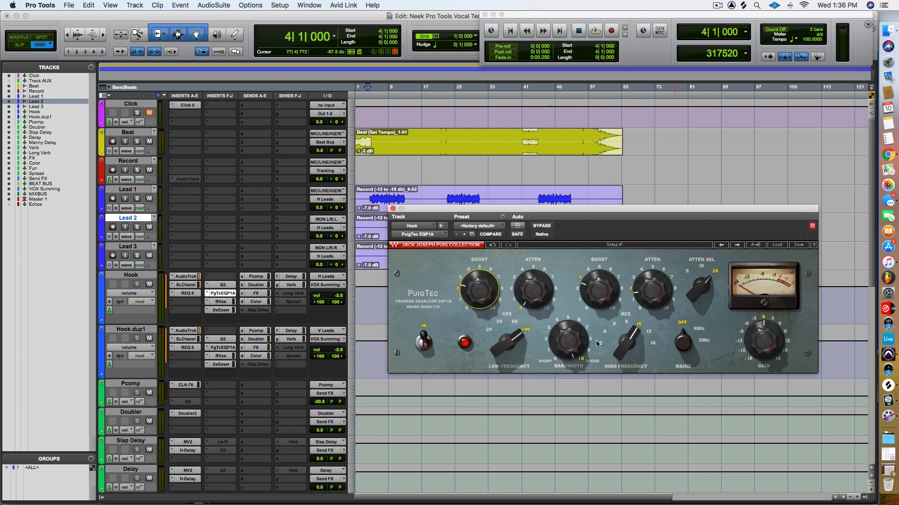
left_click(572, 338)
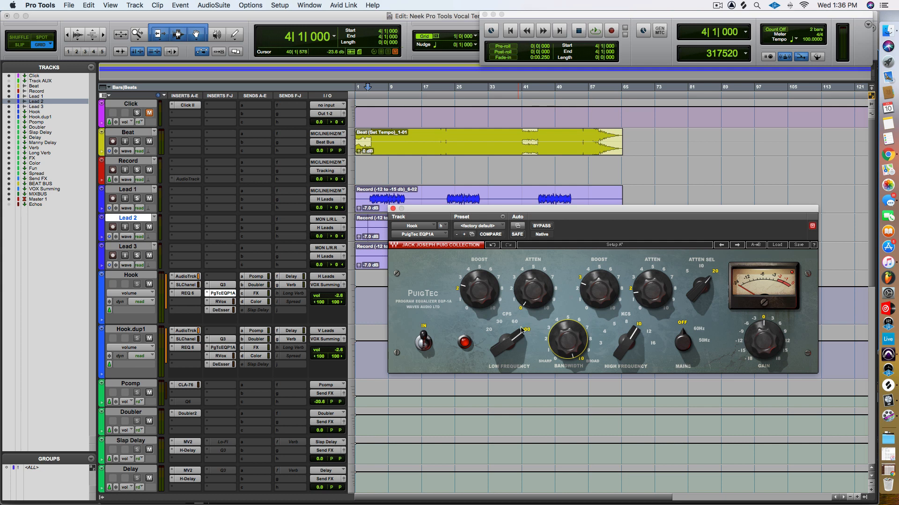
mouse_move(537, 300)
key("space")
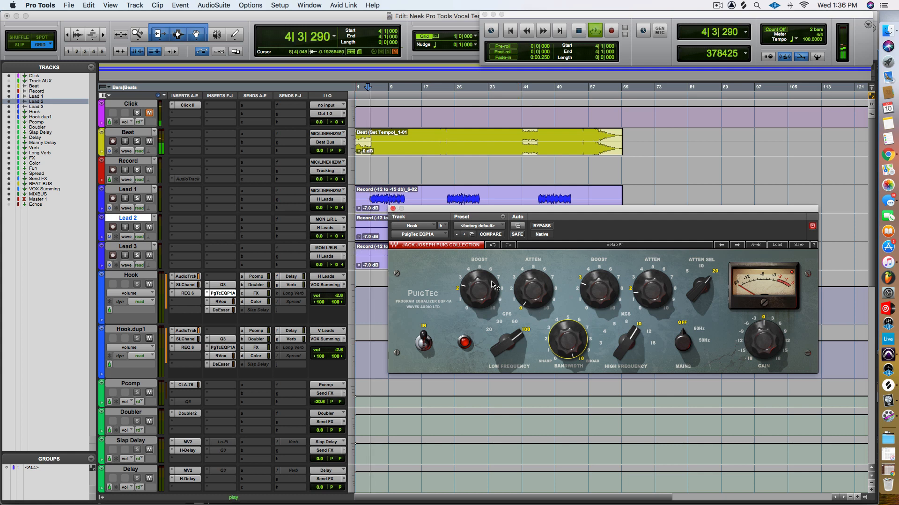
mouse_move(487, 296)
left_mouse_down()
mouse_move(487, 250)
mouse_move(486, 284)
left_mouse_up()
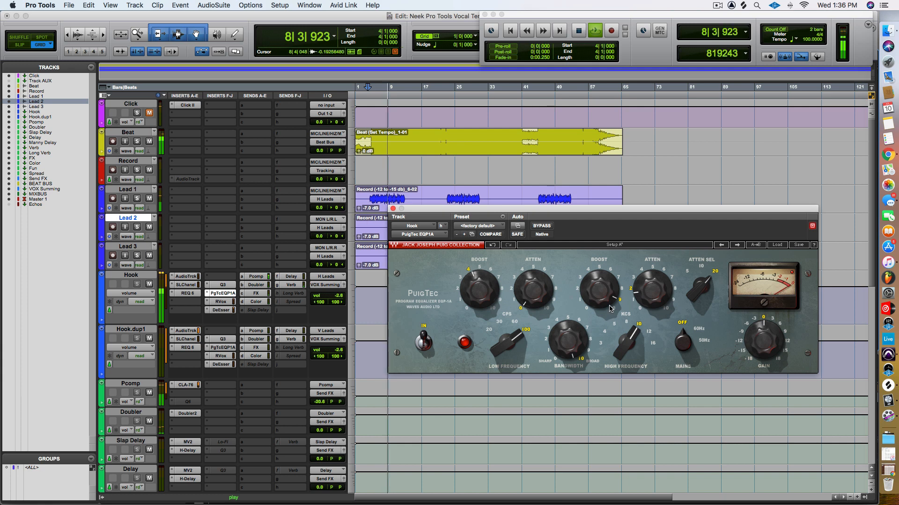
Set the PuigTec EQP1A's high-frequency boost to about 3.5 at 10 kHz and its bandwidth to 0.1 during playback.
left_click(607, 290, "alt")
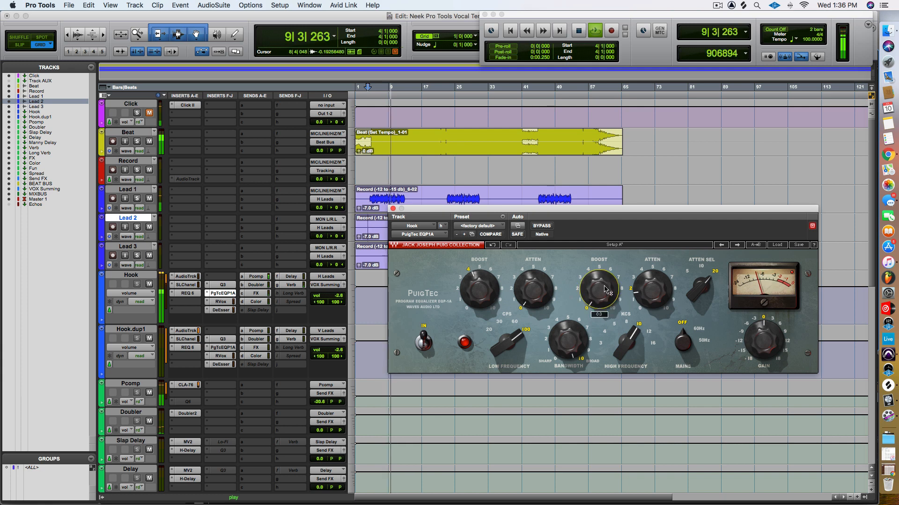
left_click_drag(606, 290, 606, 280)
left_click_drag(627, 342, 628, 328)
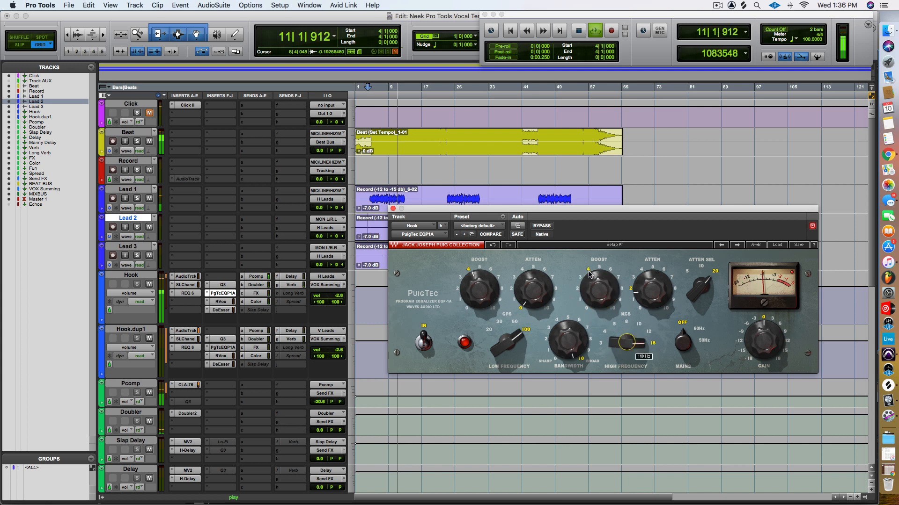
left_click_drag(589, 274, 601, 303)
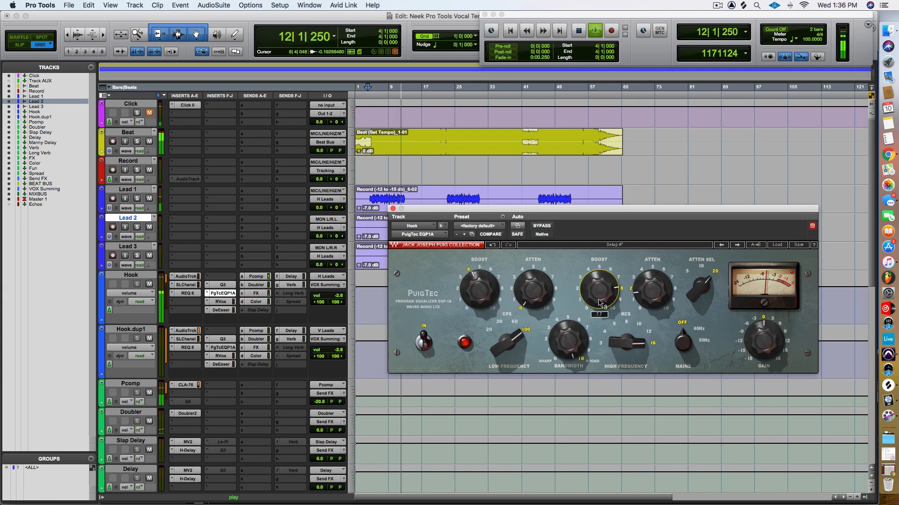
left_click_drag(568, 338, 568, 336)
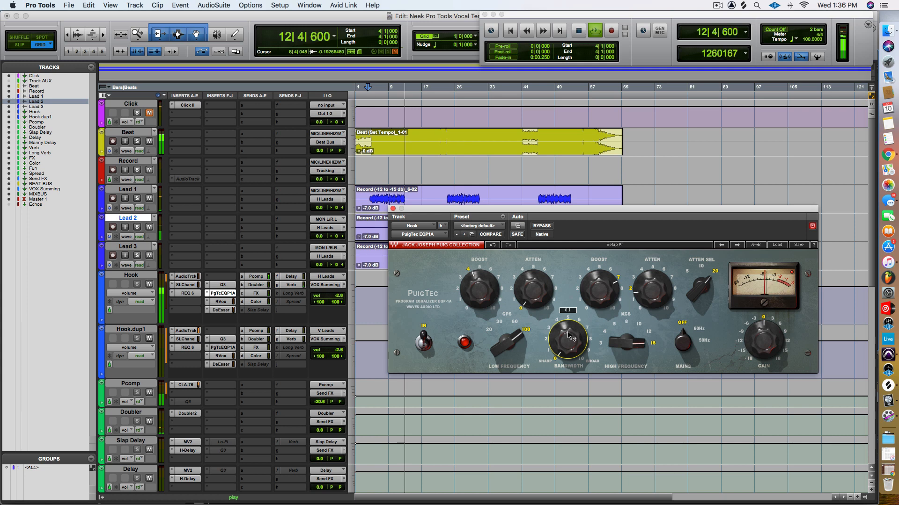
left_click_drag(478, 289, 479, 292)
left_click_drag(592, 290, 603, 312)
left_click(638, 325)
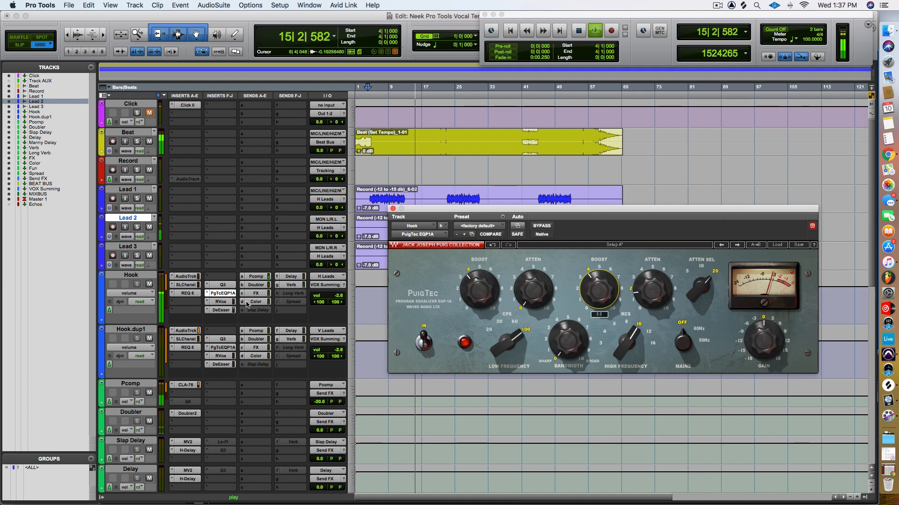
Raise the threshold of the Hook track's DeEsser close to its maximum, and stop playback.
left_click(220, 309)
left_click_drag(466, 297, 467, 282)
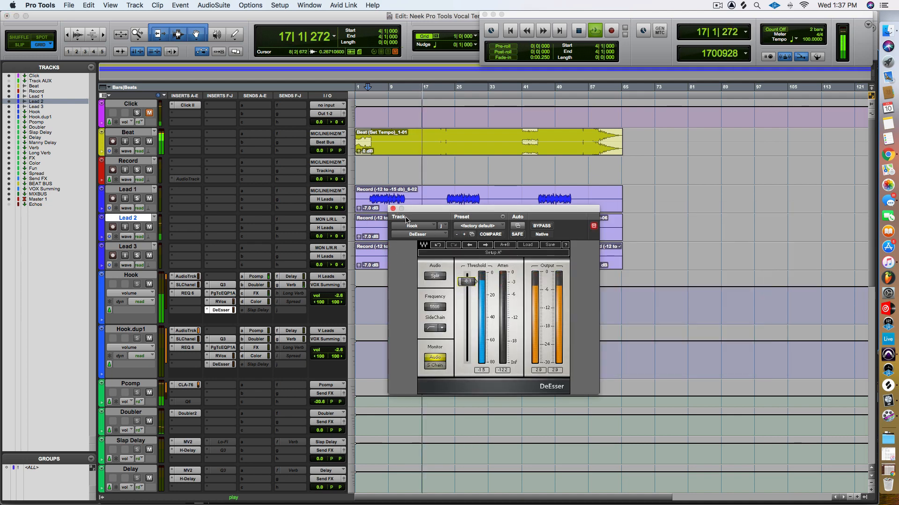
left_click(393, 208)
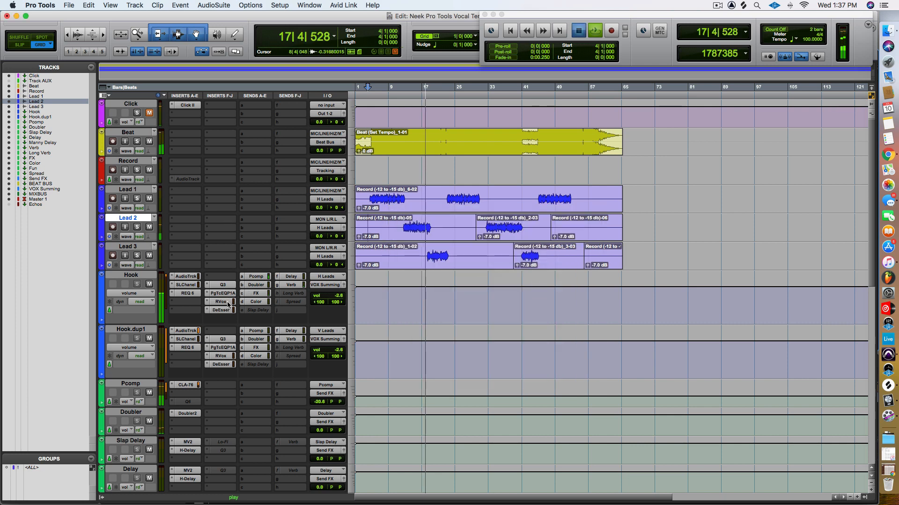
key("space")
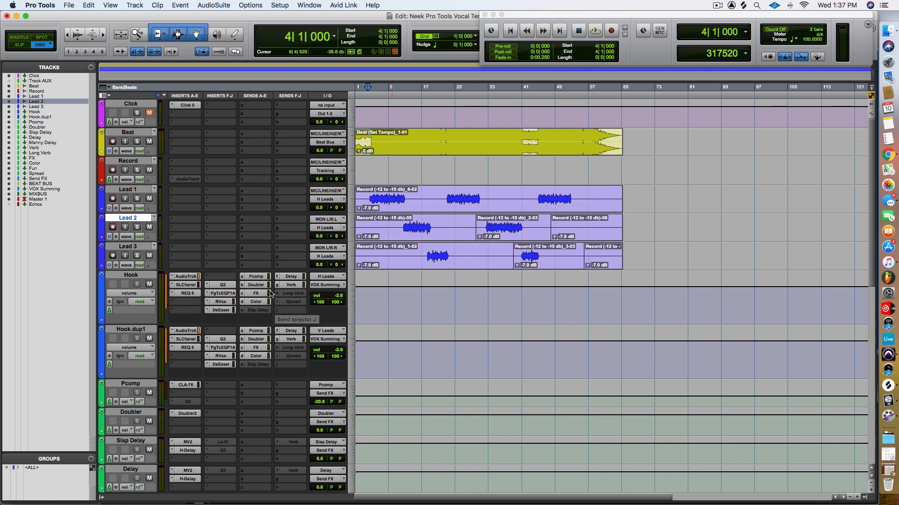
Review the settings of the Hook track's RVox and PuigTec EQP1A plug-ins.
left_click(224, 305)
left_click(392, 209)
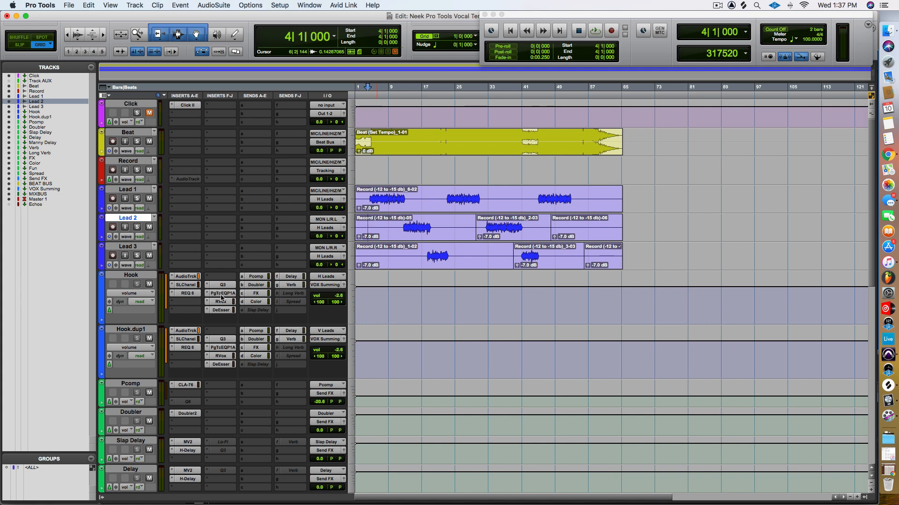
left_click(221, 295)
left_click(393, 209)
Set the Hook track's RVox compression to -7.3 and its output gain to -2.0.
left_click(221, 303)
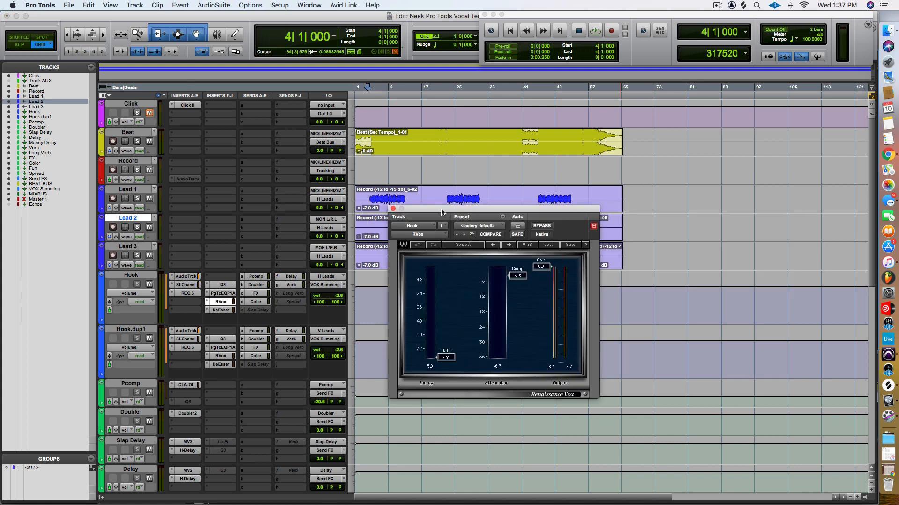
left_click_drag(441, 212, 479, 213)
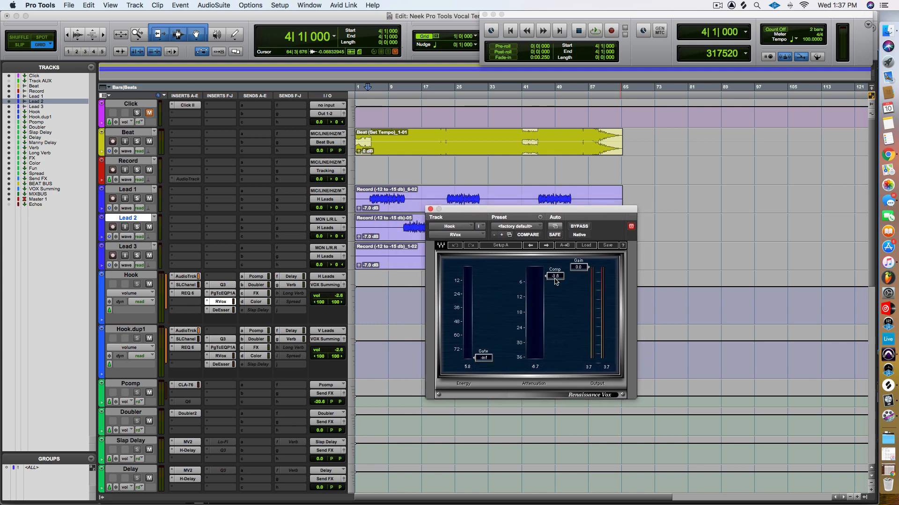
left_click_drag(555, 281, 587, 267)
left_click_drag(587, 271, 588, 273)
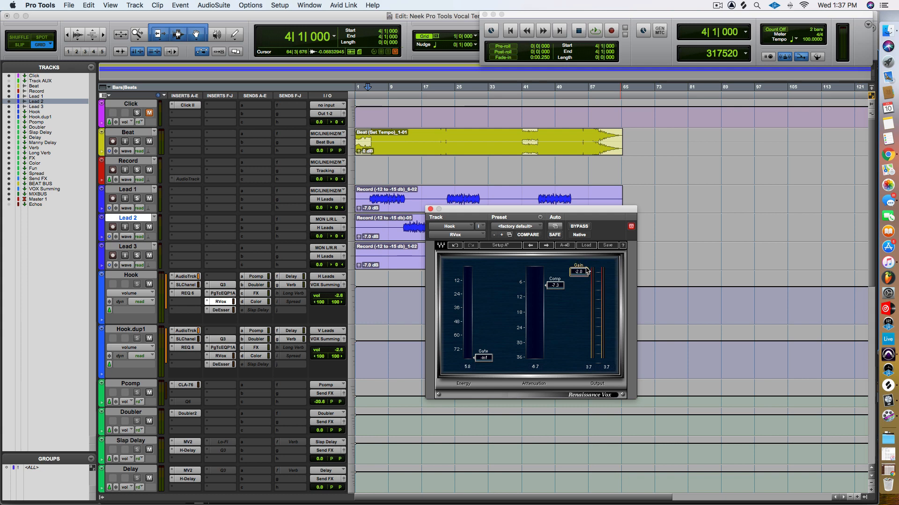
Reduce the Hook track's RVox compression to about -2.6 and lower its output gain slightly during playback.
key("space")
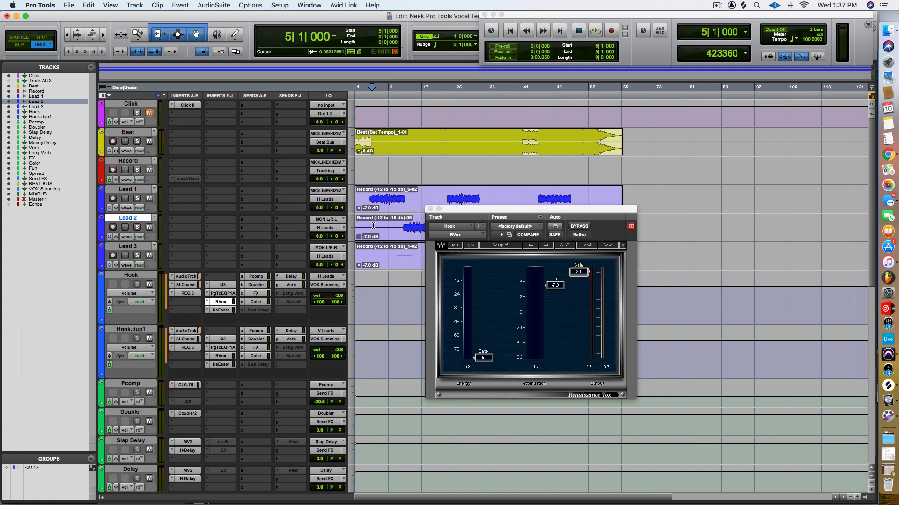
left_click_drag(555, 311, 579, 273)
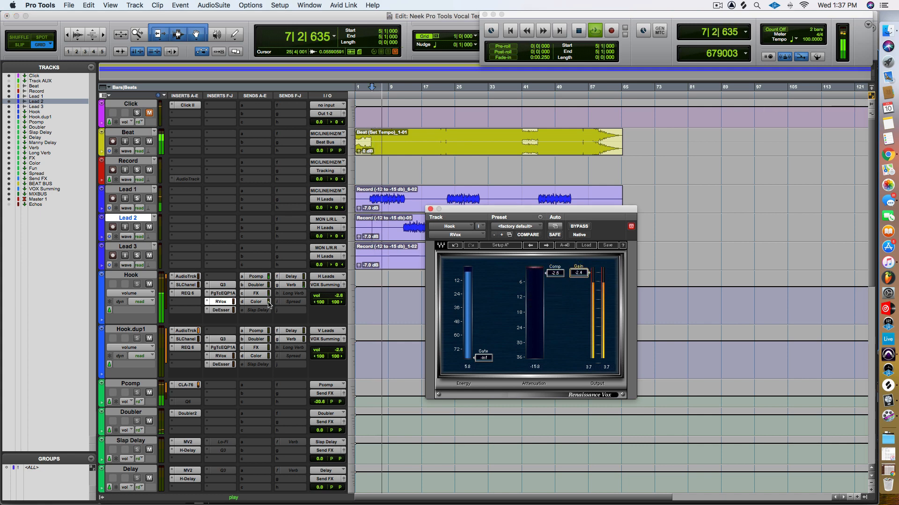
key("space")
Lower the threshold of the Hook track's DeEsser to about -14 during playback, and close the plug-in.
left_click(221, 310)
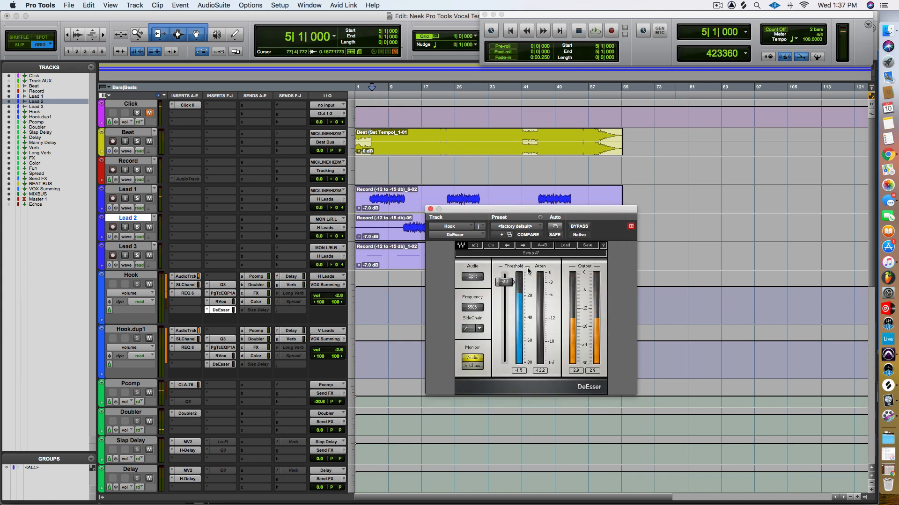
key("space")
left_click_drag(504, 282, 504, 288)
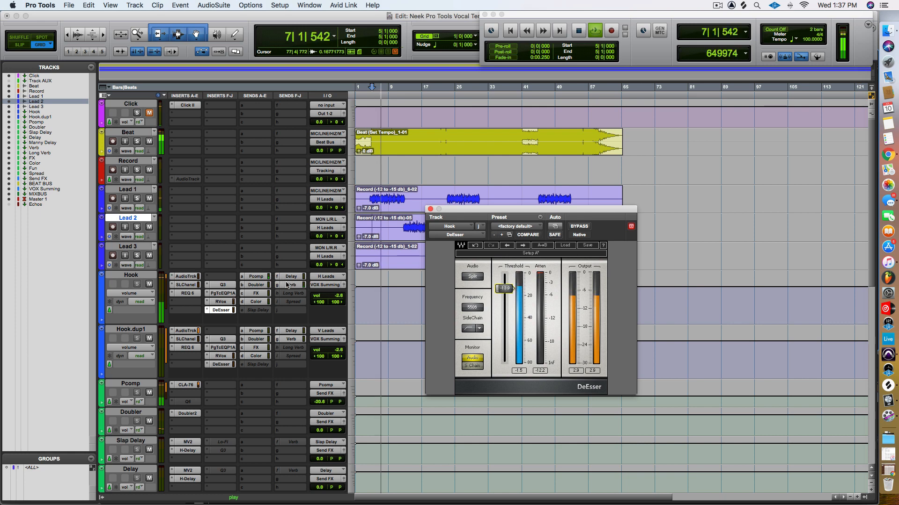
left_click(288, 284)
key("space")
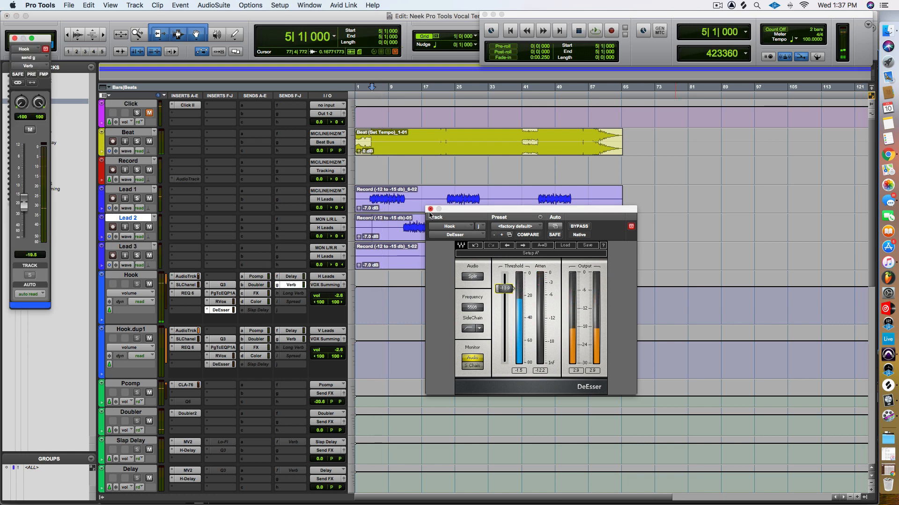
left_click(430, 209)
Inspect the Hook track's Color send and the Pcomp track's CLA-76 compressor during playback.
left_click(256, 302)
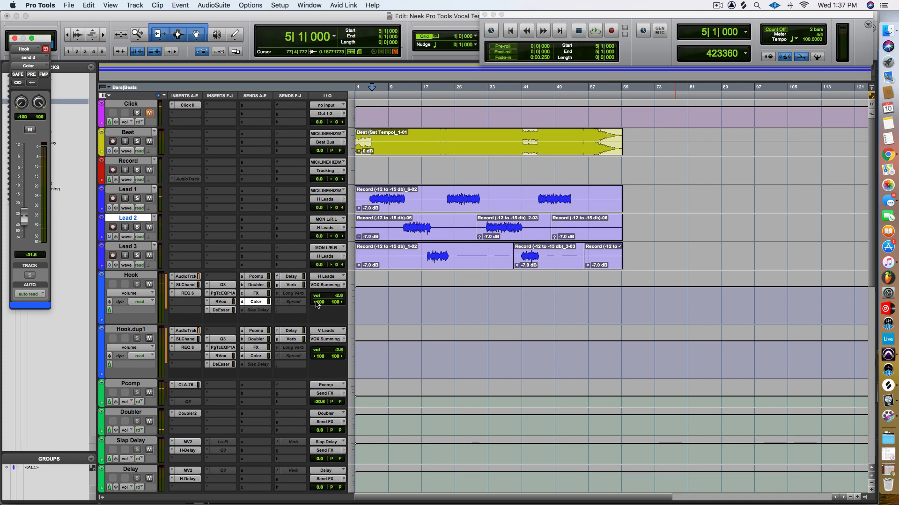
scroll(314, 306, "down", 10)
scroll(123, 298, "up", 5)
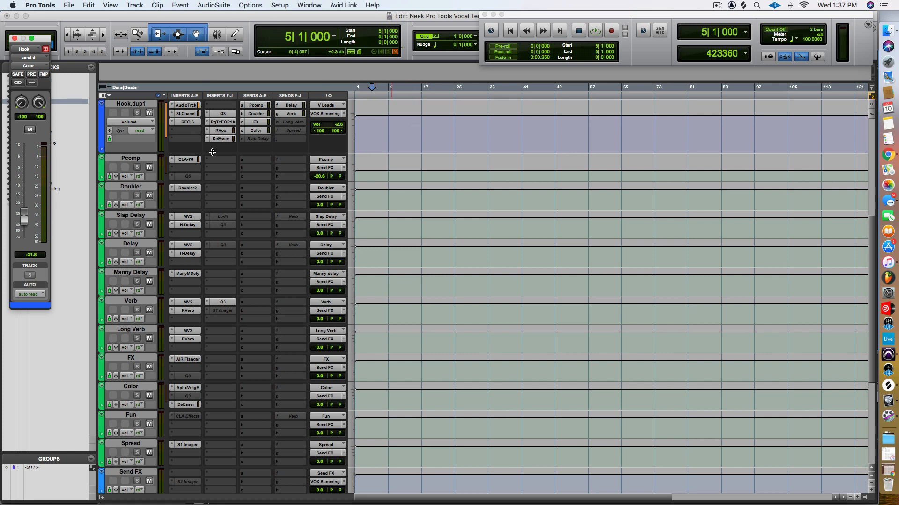
left_click(186, 159)
key("space")
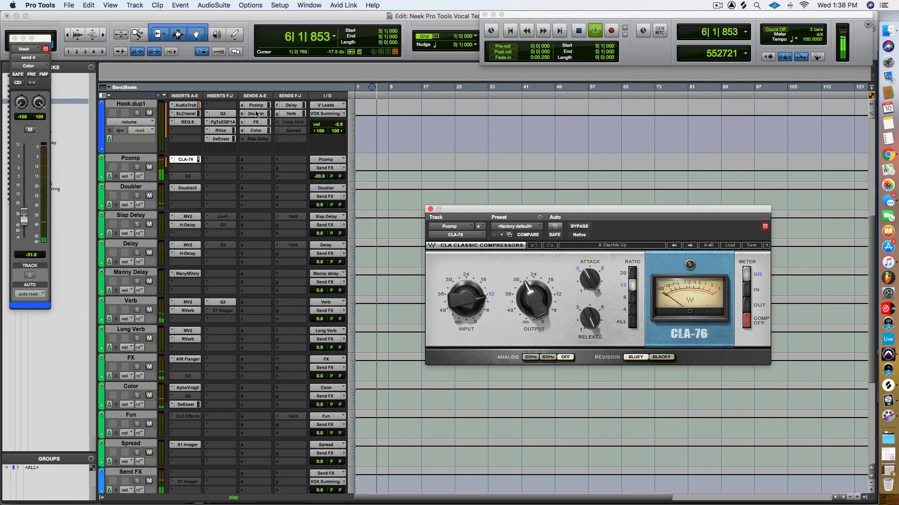
key("space")
left_click(319, 176)
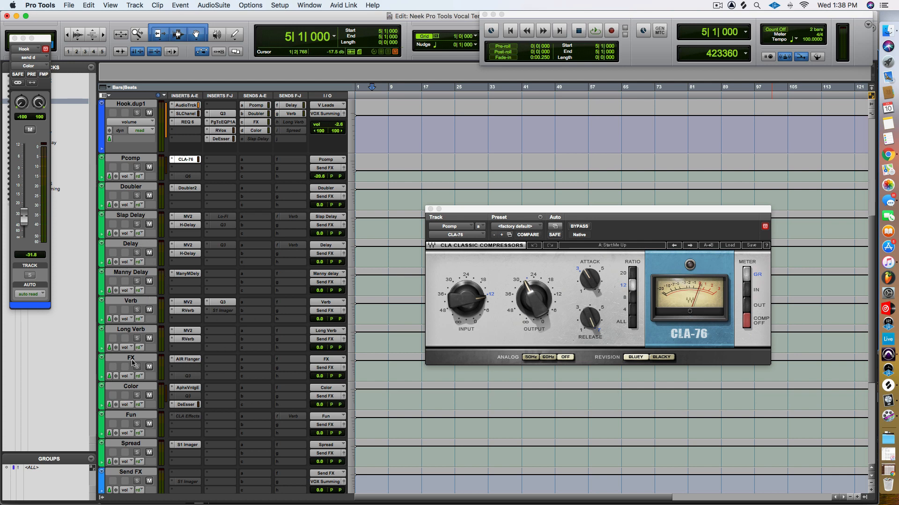
Audition the Hook.dup1 track's FX send at +12.0 during playback, and bring its level back down to about -13.
left_click(132, 359)
left_click(249, 124)
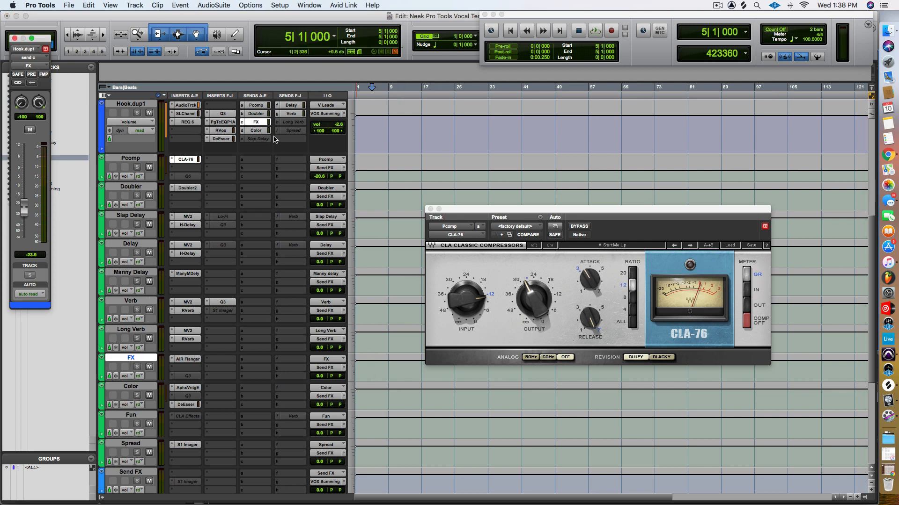
key("space")
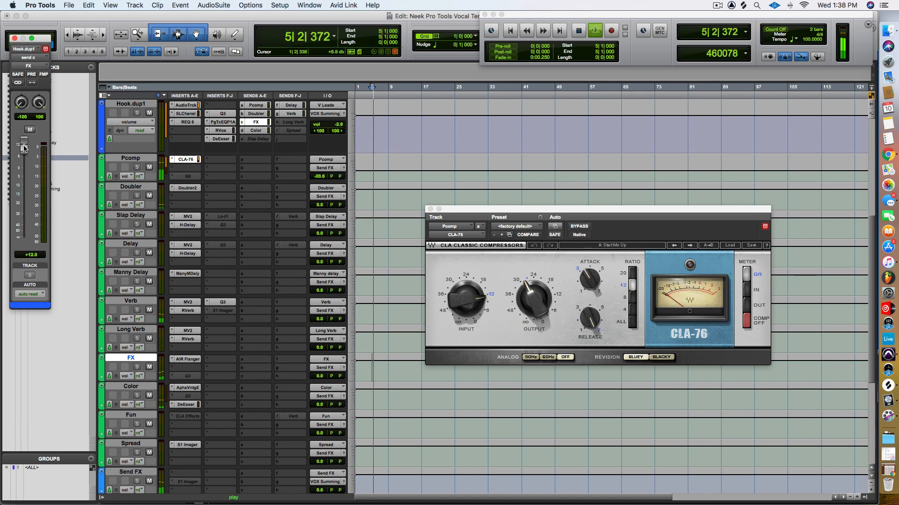
key("space")
Delete the Hook.dup1 track.
scroll(265, 148, "up", 2)
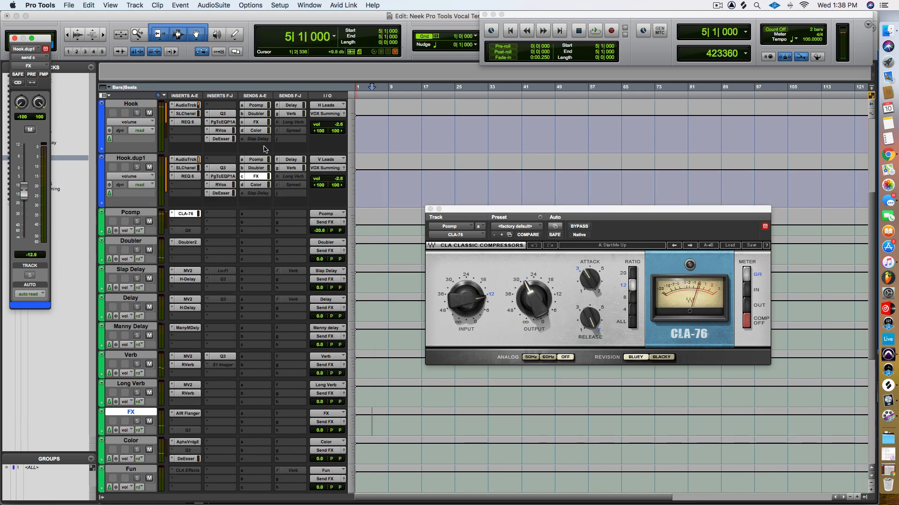
right_click(151, 159)
left_click(178, 299)
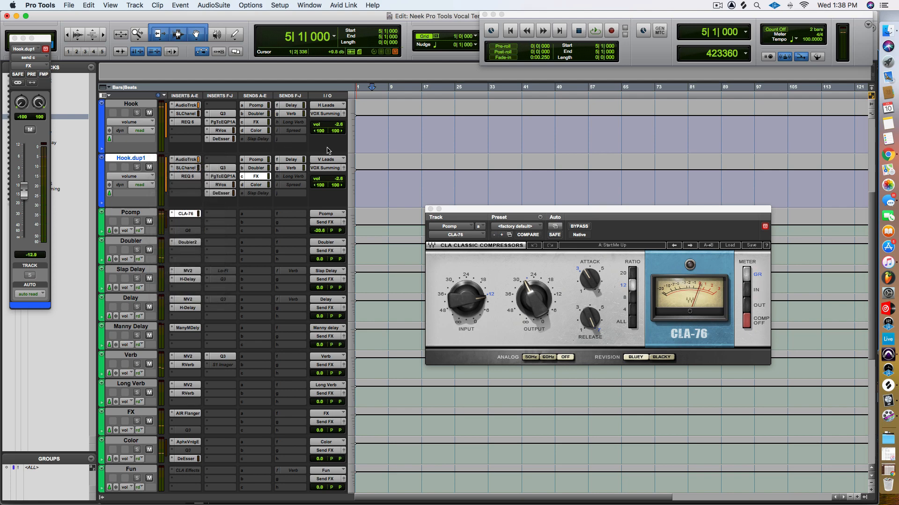
Audition the Hook track's FX send at a raised level of about +3.8 during playback, and pull it back down.
left_click(254, 122)
key("space")
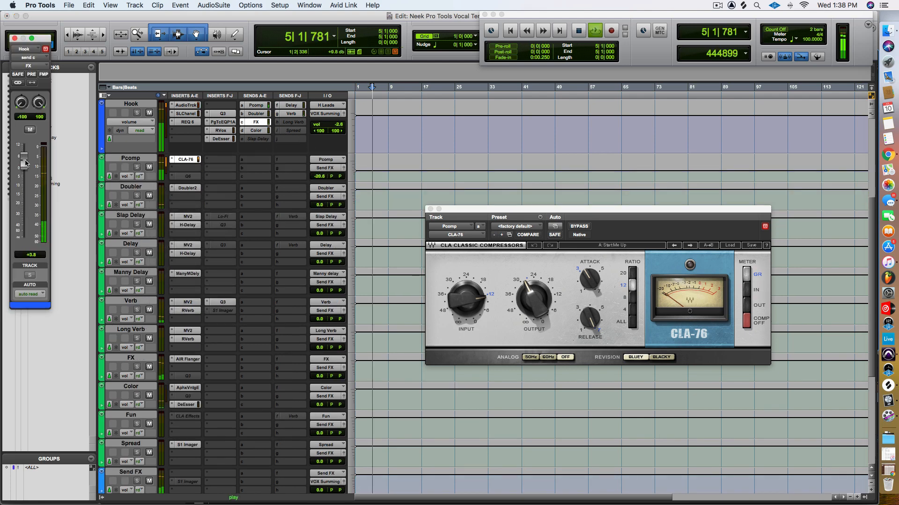
left_click_drag(25, 163, 21, 213)
key("space")
Listen to the Hook track's Color and Doubler sends during playback.
left_click(256, 130)
key("space")
key("space")
left_click(164, 160)
left_click(256, 113)
key("space")
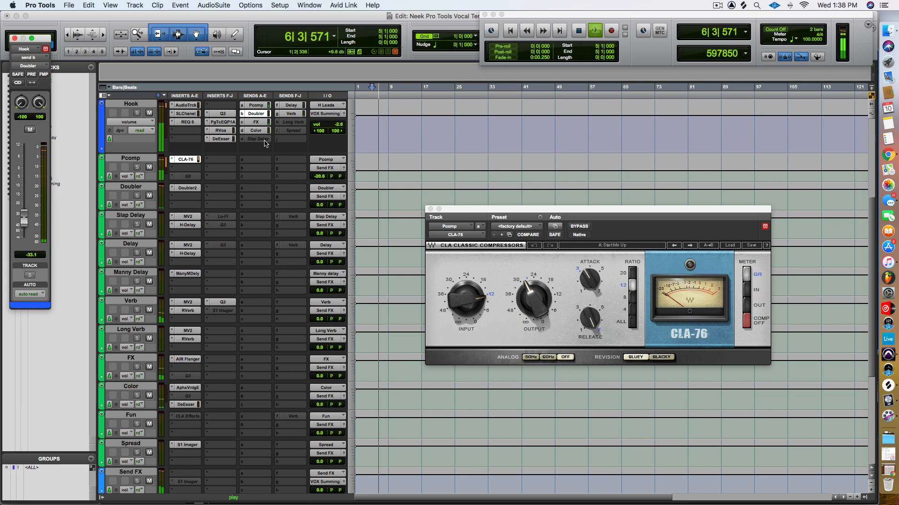
key("space")
Adjust the Hook track's Verb send level by ear during playback.
left_click(291, 113)
key("space")
left_click_drag(25, 208, 23, 168)
key("space")
Audition the Hook track's Delay send at a raised level during playback, and set its level to -26.0.
left_click(295, 105)
key("space")
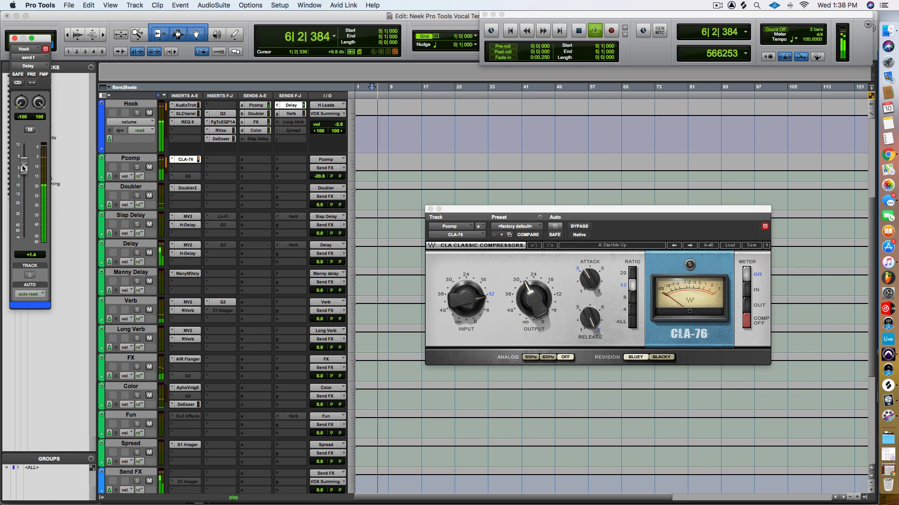
left_click_drag(24, 169, 25, 213)
key("space")
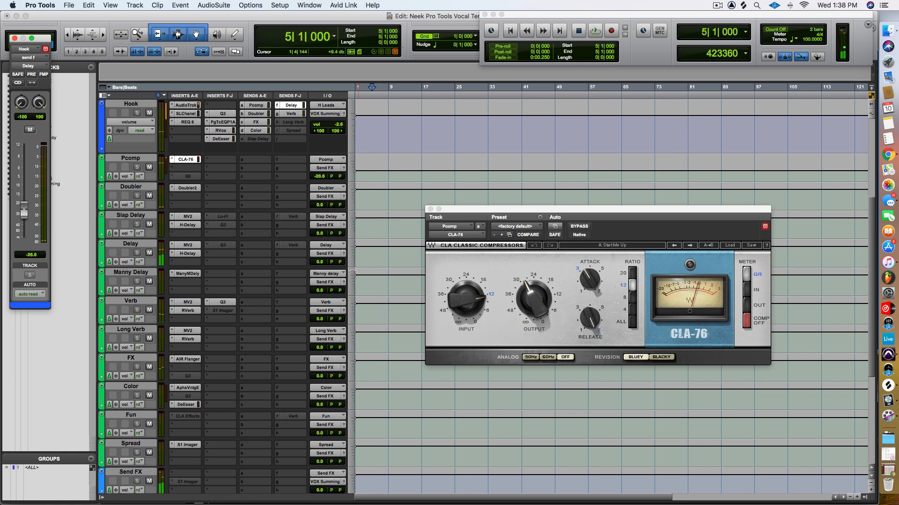
Increase the Delay track's height to show all its inserts, and close the send and CLA-76 windows.
left_click_drag(352, 270, 353, 283)
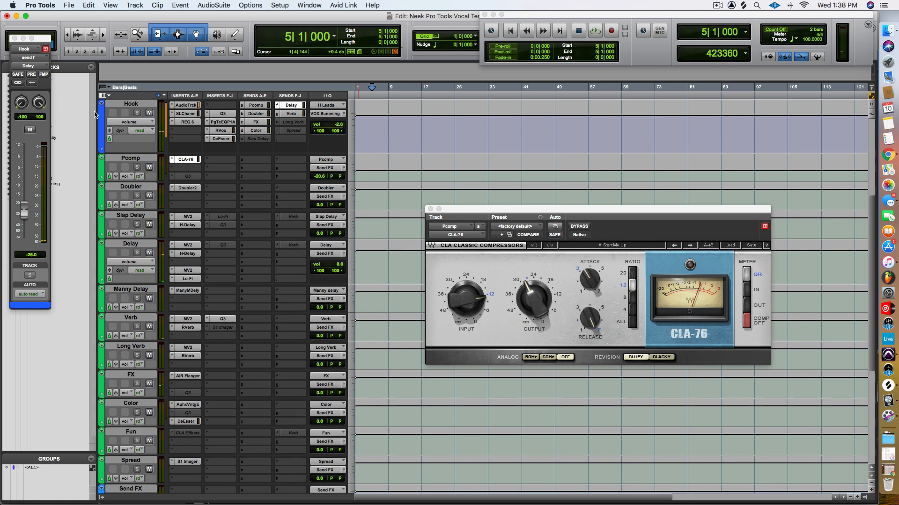
left_click(14, 39)
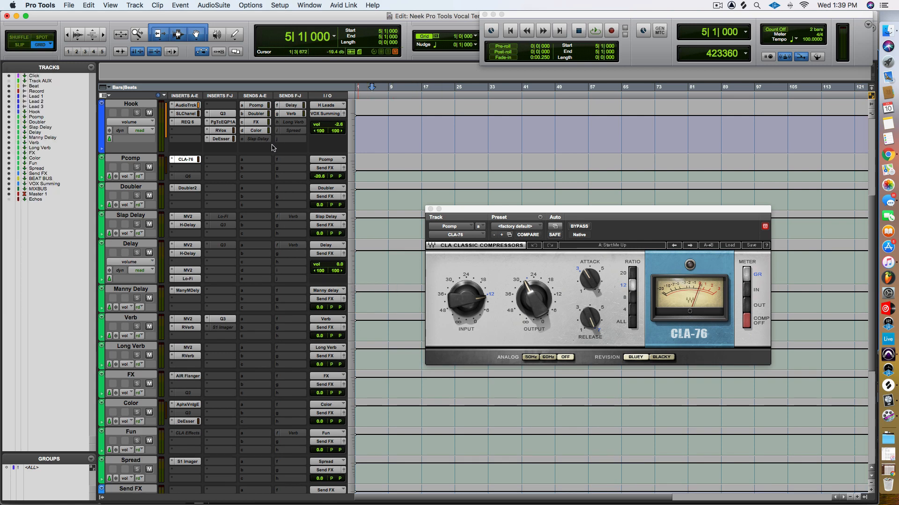
scroll(289, 152, "up", 2)
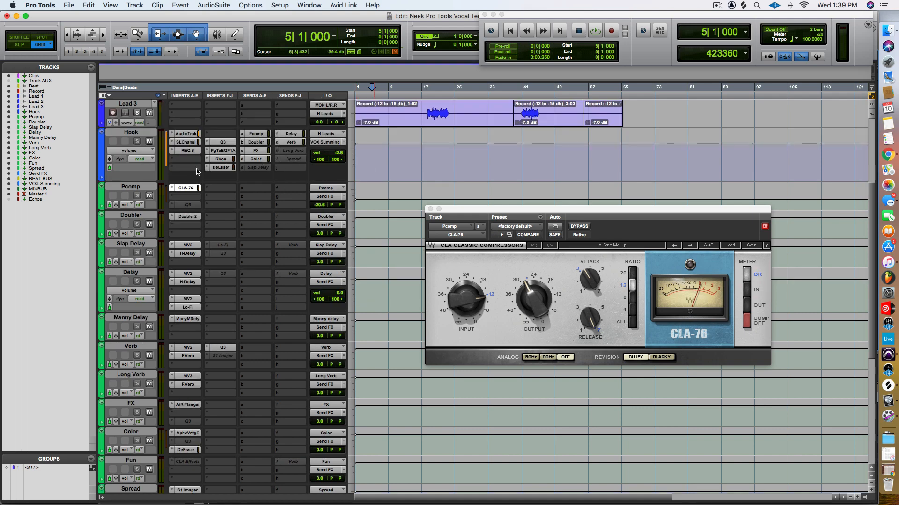
left_click(430, 209)
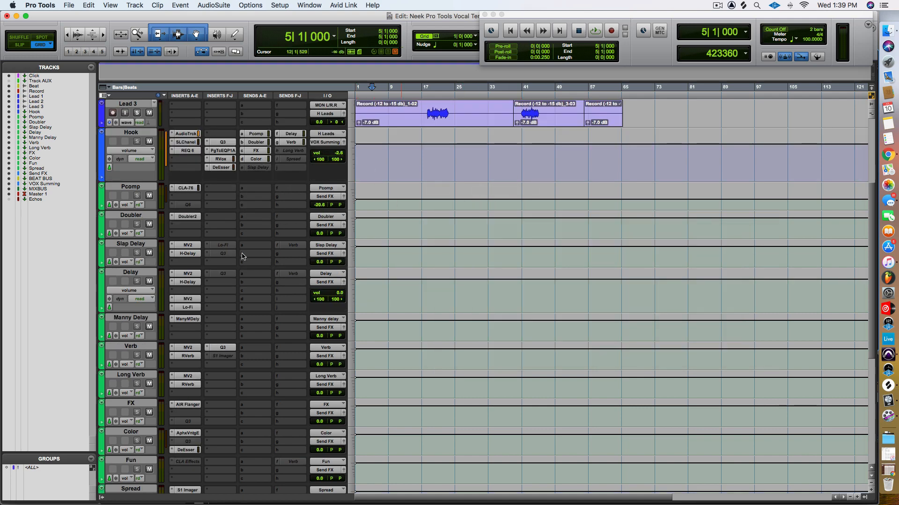
scroll(156, 220, "up", 5)
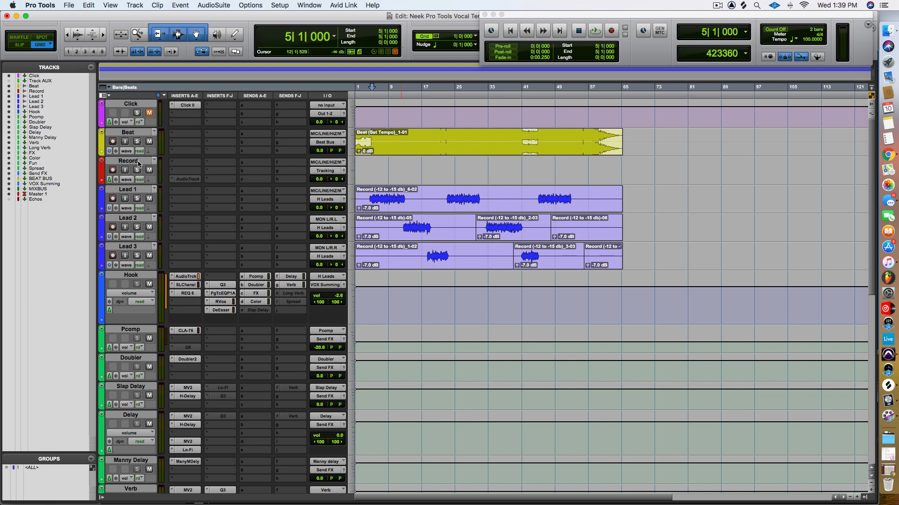
Review the Lead tracks and the Hook track's bus input choices and track commands without changing anything.
left_click(37, 91)
left_click(140, 191)
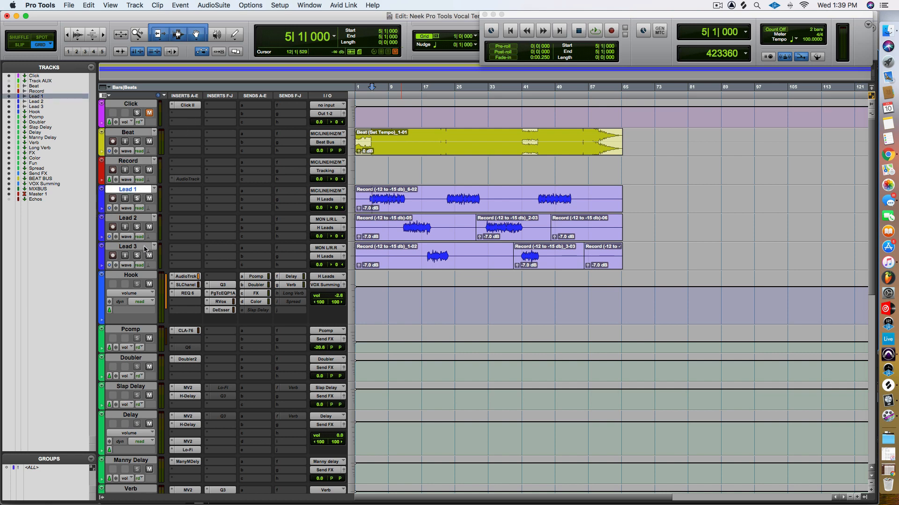
left_click(145, 248)
left_click(139, 191)
left_click(139, 276)
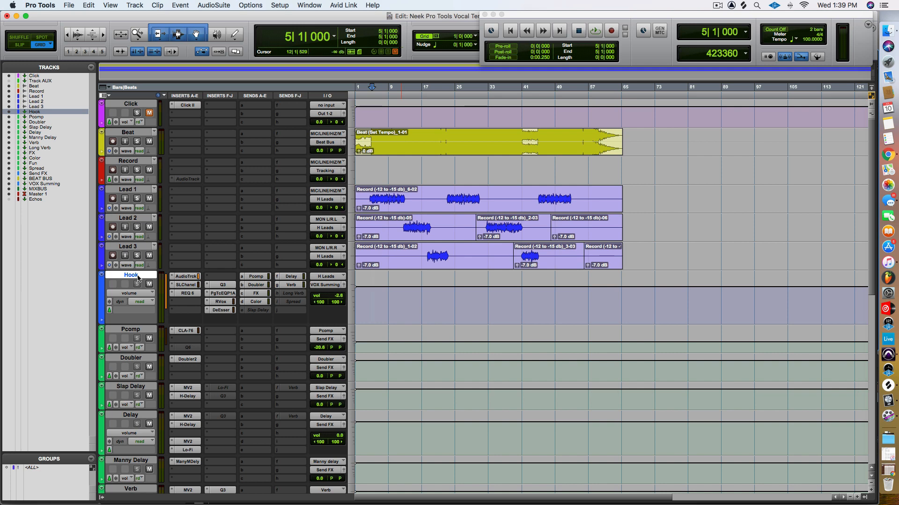
left_click(323, 283)
mouse_move(330, 284)
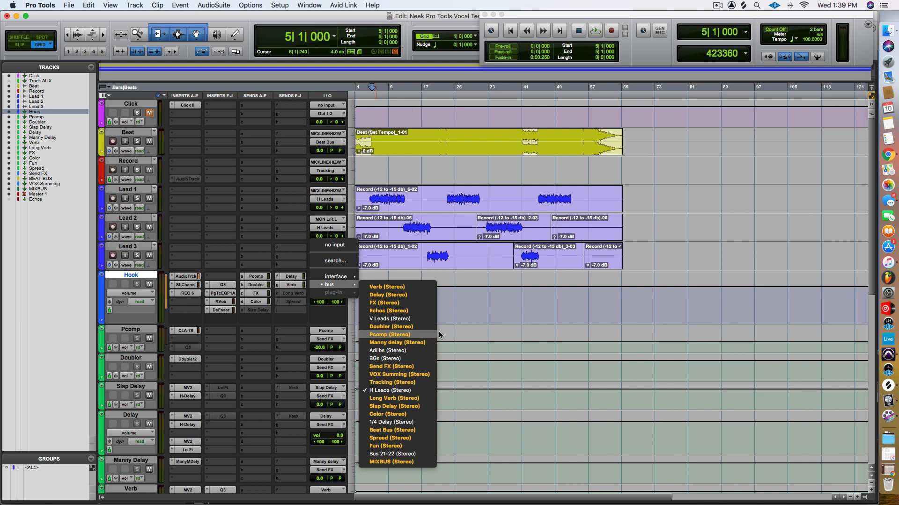
left_click(465, 314)
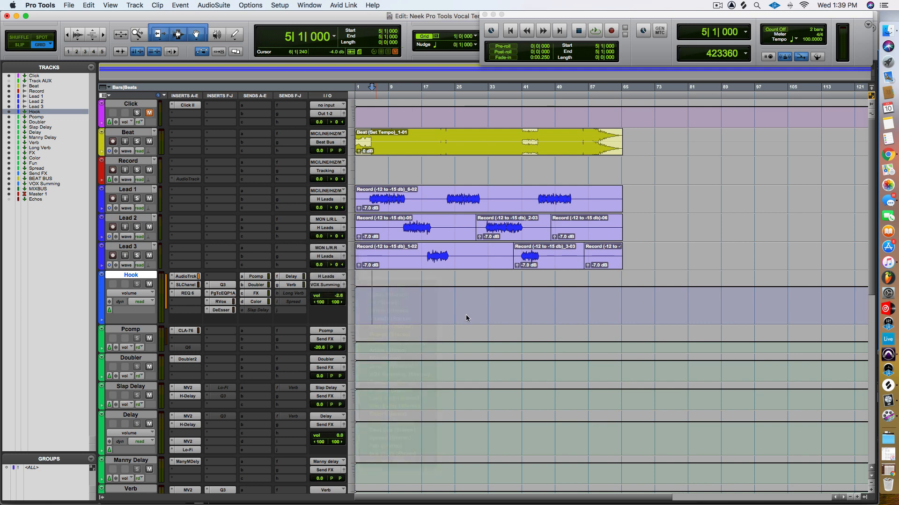
right_click(139, 279)
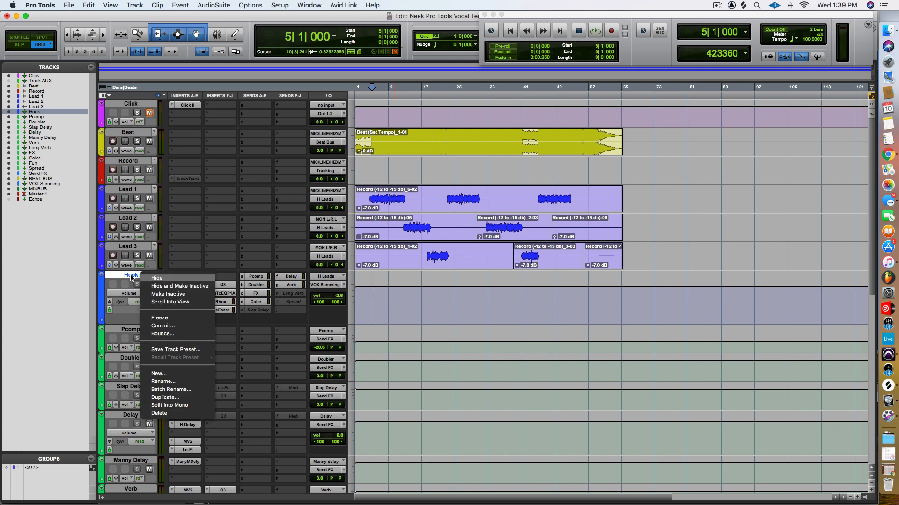
left_click(132, 277)
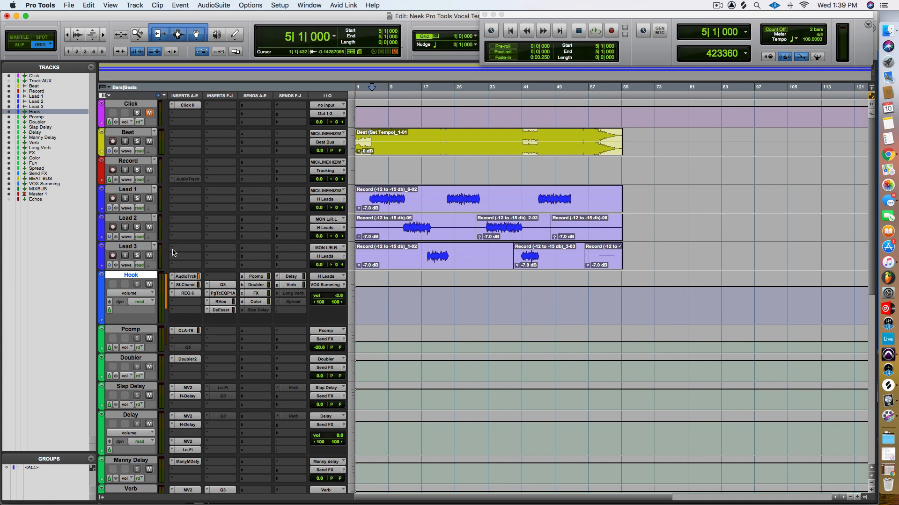
Create one new mono audio track directly below the Lead 2 track.
left_click(141, 250)
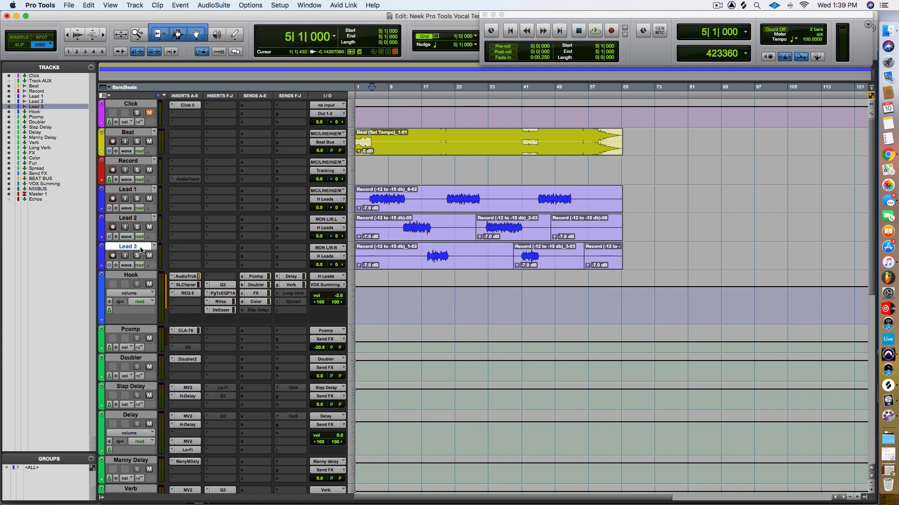
left_click(661, 225)
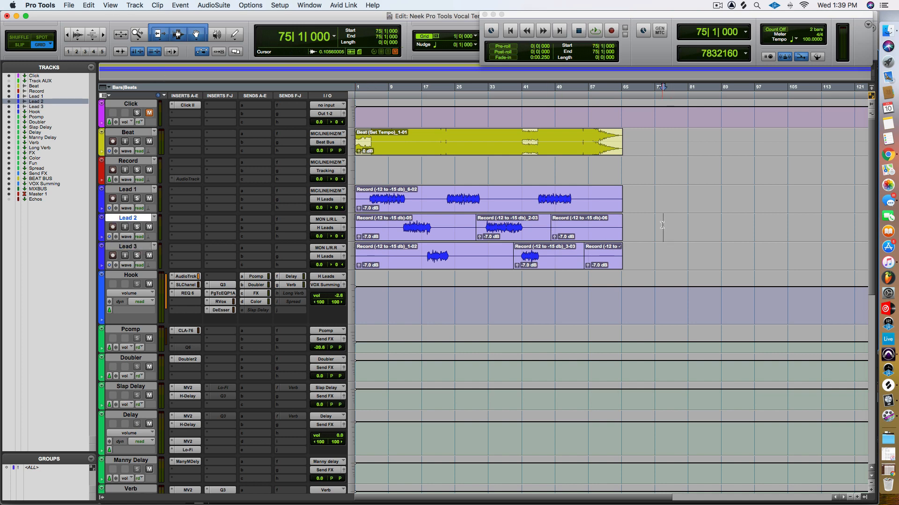
key("super+shift+n")
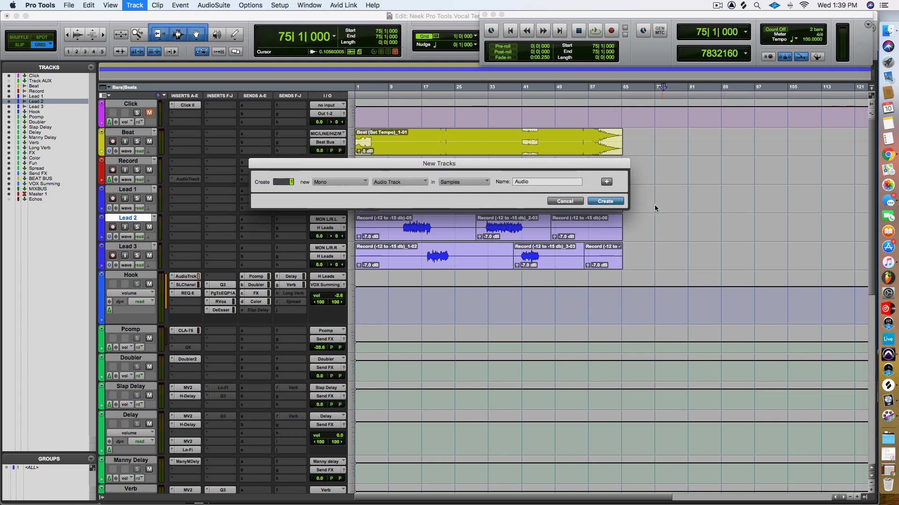
left_click(605, 202)
Duplicate the new audio track once with all its data, placing the copy after the selected track.
right_click(139, 249)
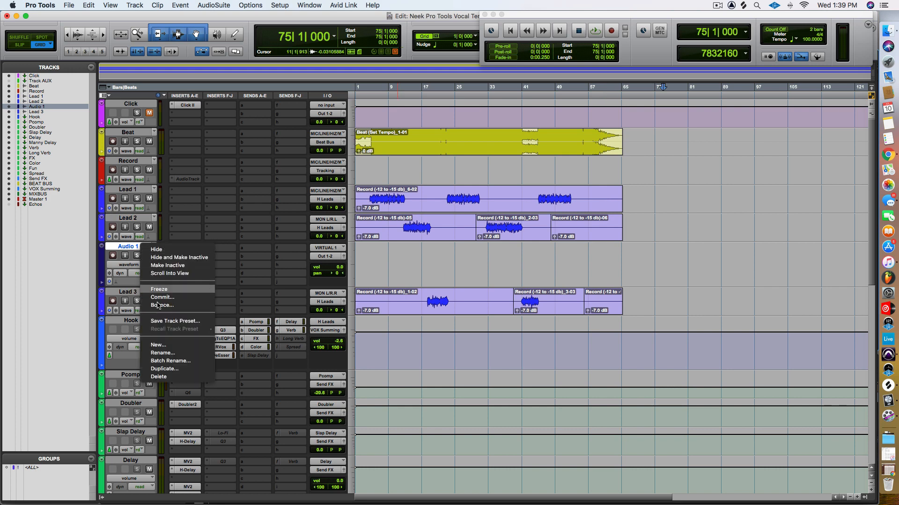
left_click(162, 369)
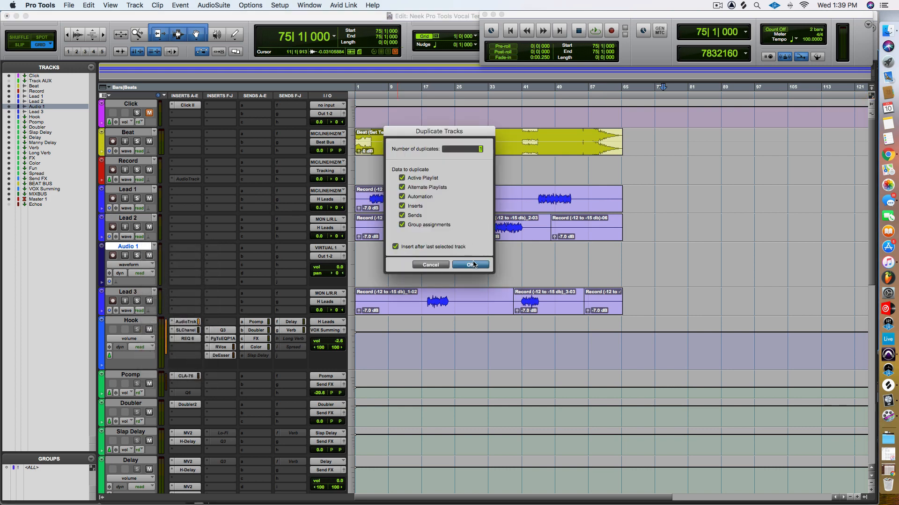
left_click(471, 264)
Route the output of both new audio tracks below Lead 2 to the stereo BGs bus.
left_click(132, 248, "shift")
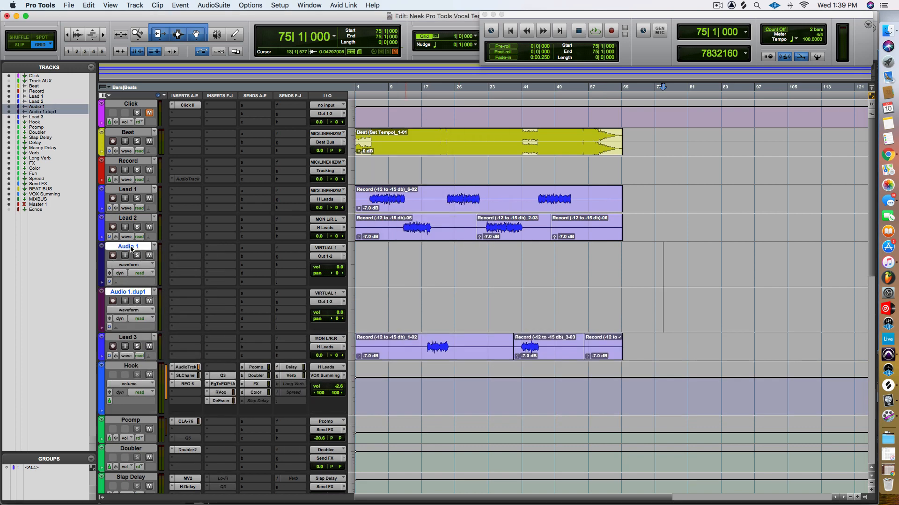
left_click(326, 305)
mouse_move(329, 310)
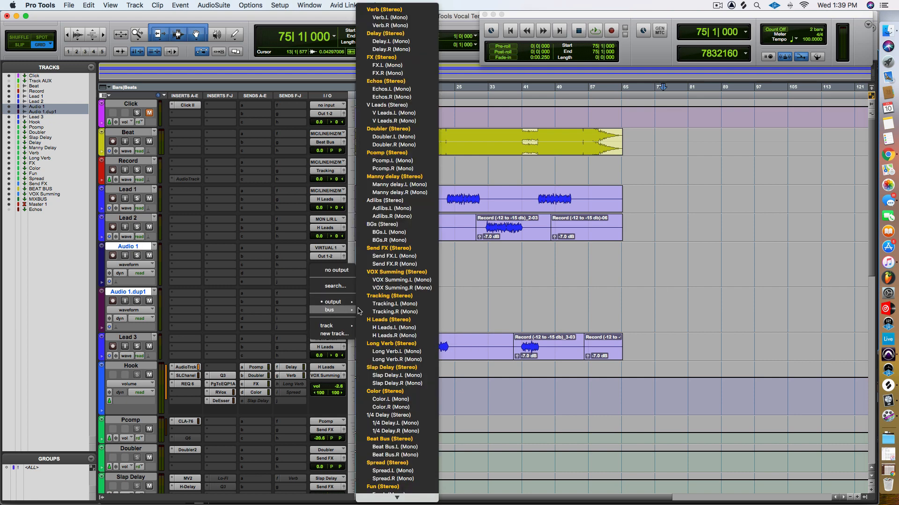
left_click(401, 225)
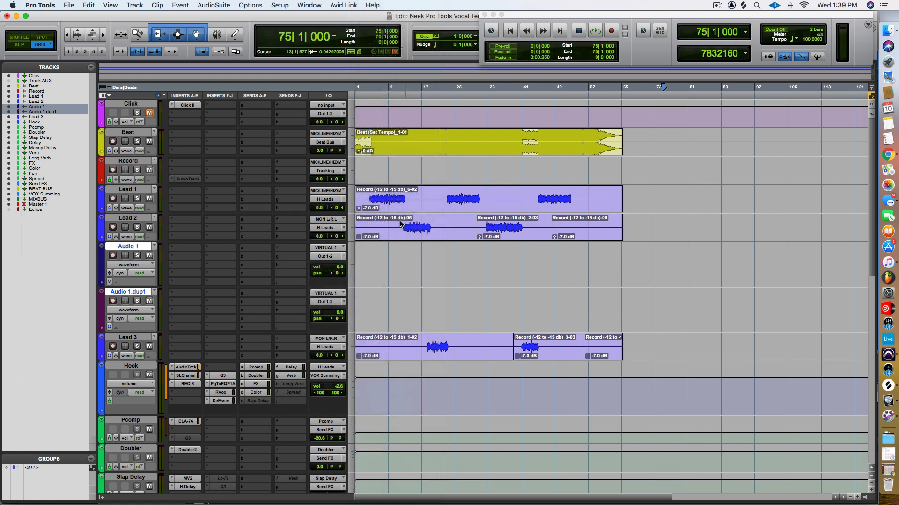
Duplicate the Hook track with all its data and set the duplicate's input to the stereo BGs bus.
right_click(138, 366)
left_click(163, 481)
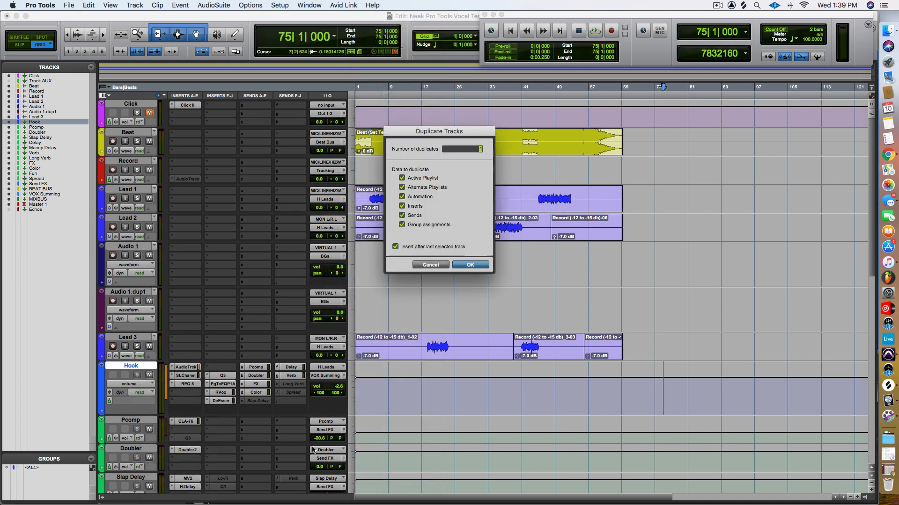
left_click(470, 265)
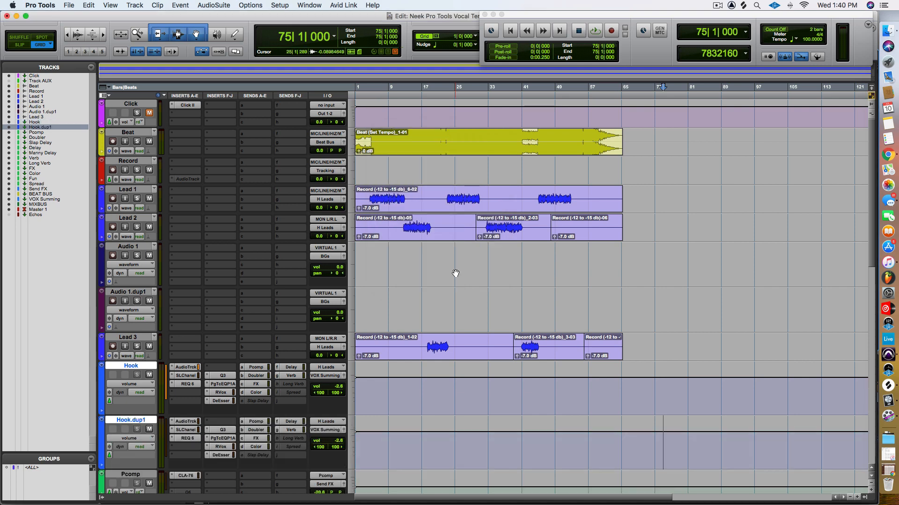
left_click(326, 422)
mouse_move(329, 430)
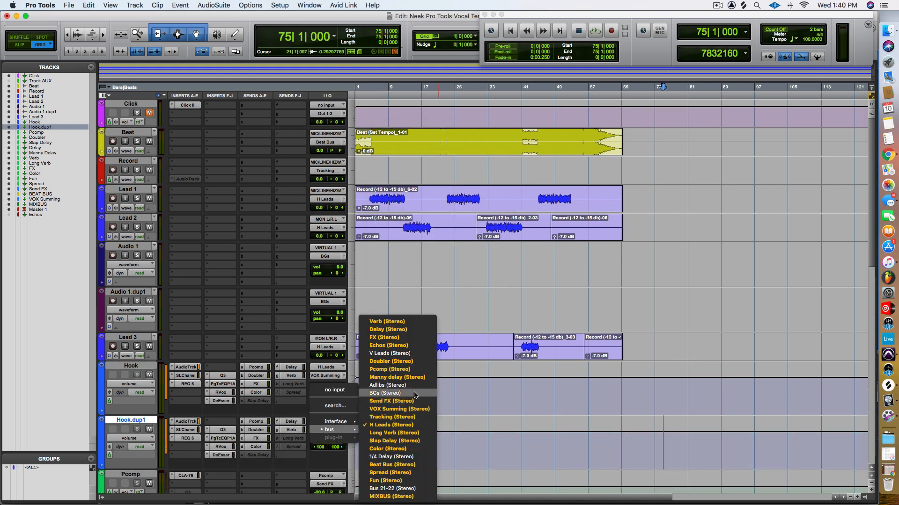
left_click(385, 393)
Move Audio 1 and Audio 1.dup1 together to just below the Lead 3 track, above Hook.
left_click(141, 247)
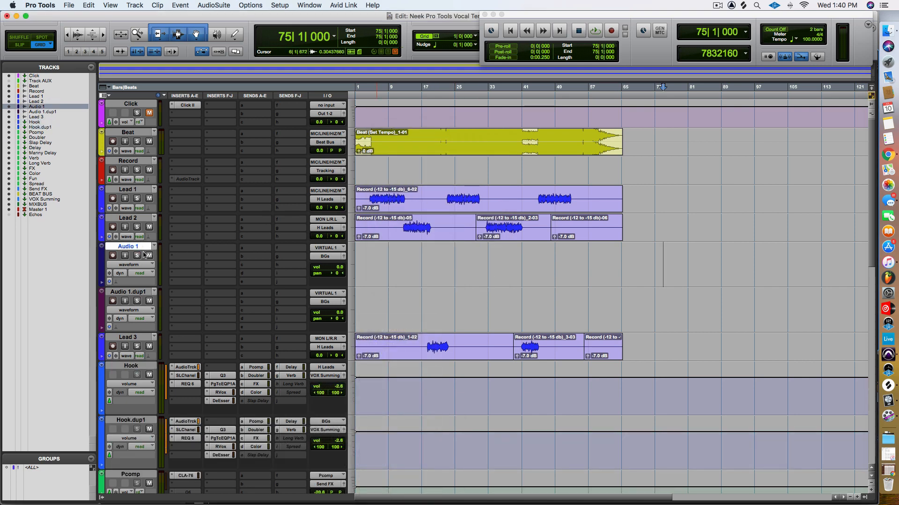
left_click(139, 294, "shift")
left_click_drag(139, 294, 131, 370)
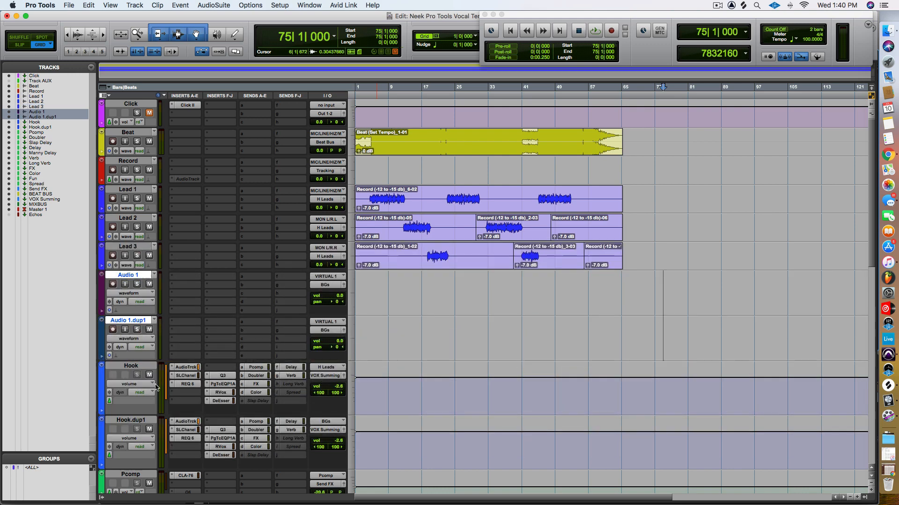
Color the duplicated Hook track yellow and rename it bgs.
left_click(130, 420)
double_click(102, 442)
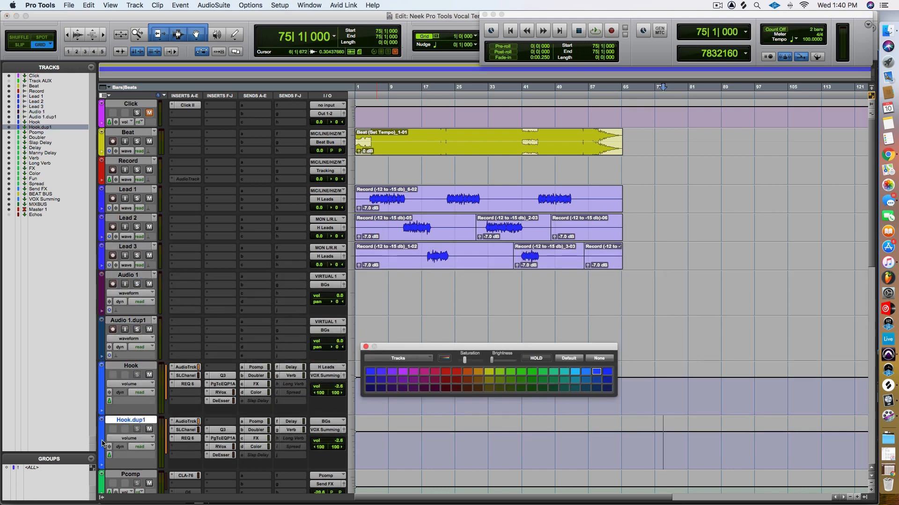
left_click(487, 370)
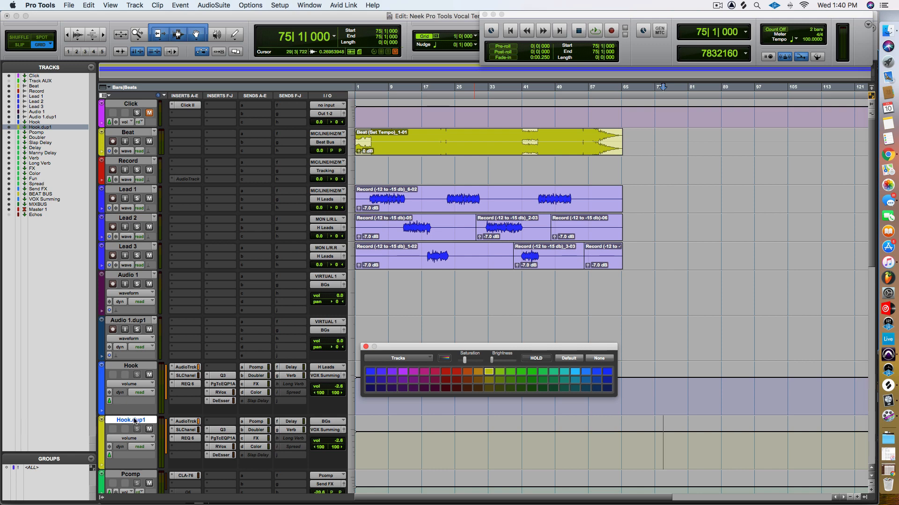
double_click(134, 421)
type("bgs")
key("Return")
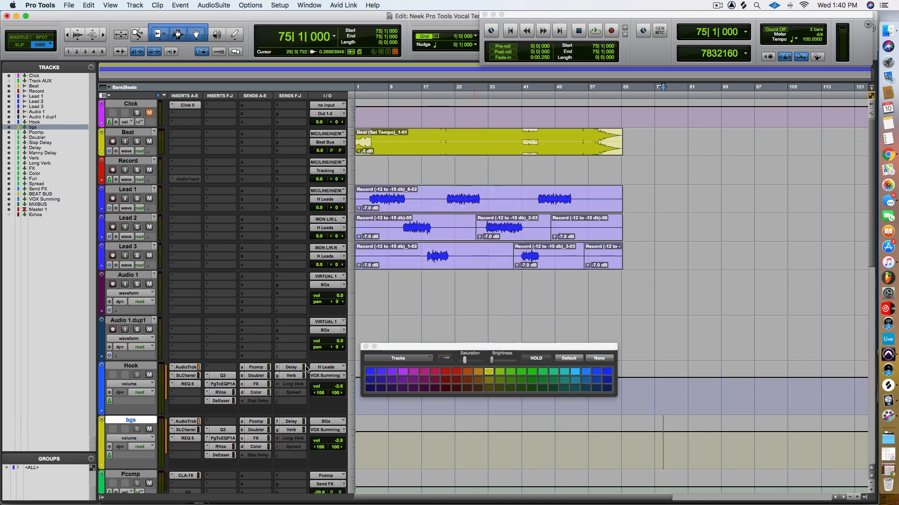
left_click(366, 346)
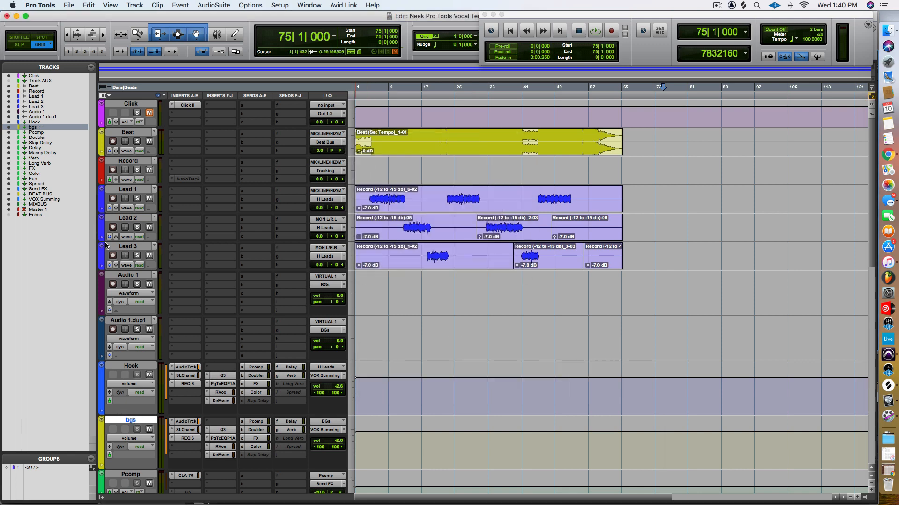
Color Audio 1 and Audio 1.dup1 yellow to match the bgs track.
left_click(136, 276)
left_click(134, 323, "shift")
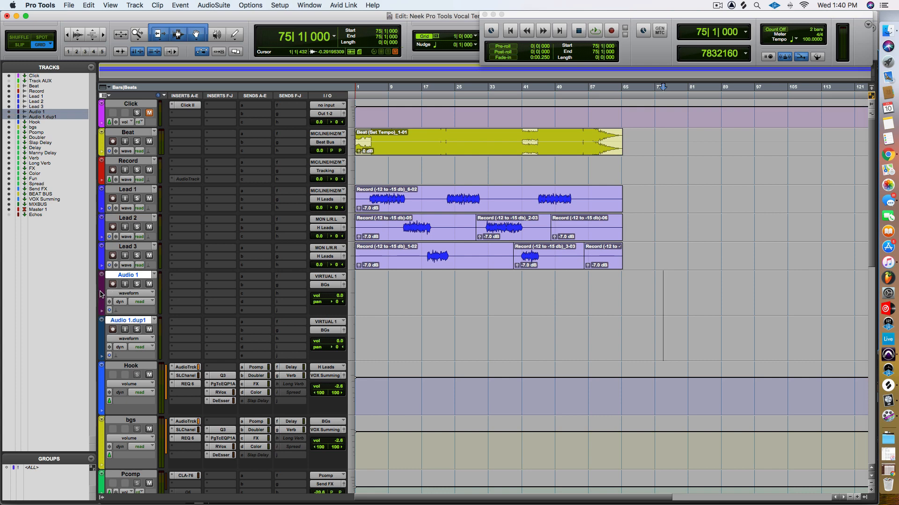
double_click(101, 302)
left_click(497, 372)
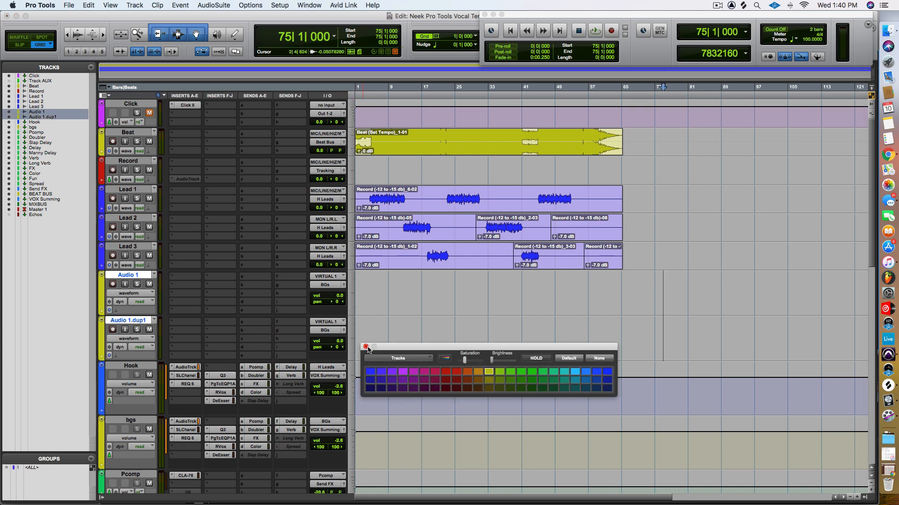
left_click(365, 347)
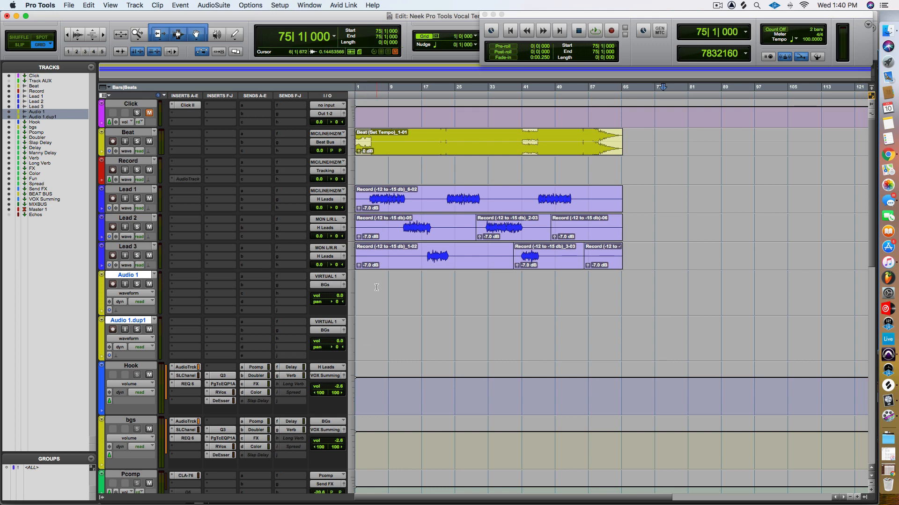
Copy the first Lead 2 clip onto Audio 1 and start playback from bar 12.
left_click_drag(411, 234, 413, 294)
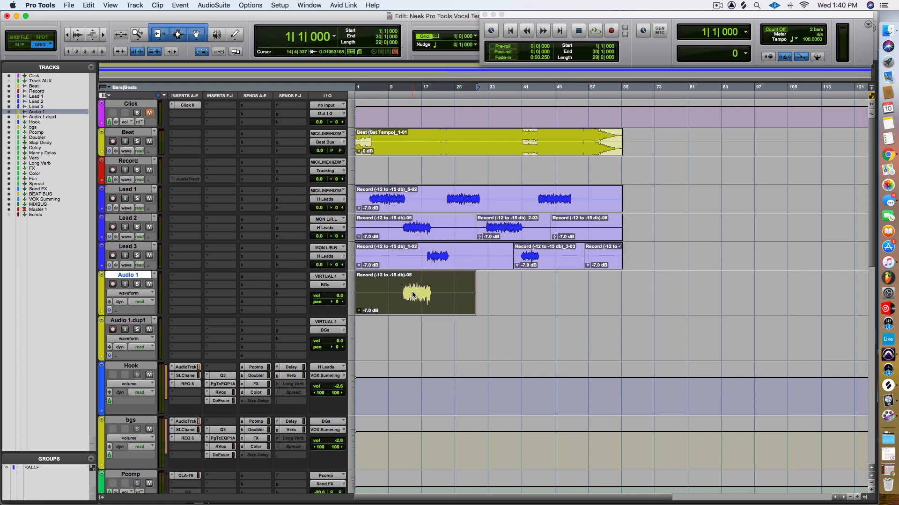
left_click(403, 280)
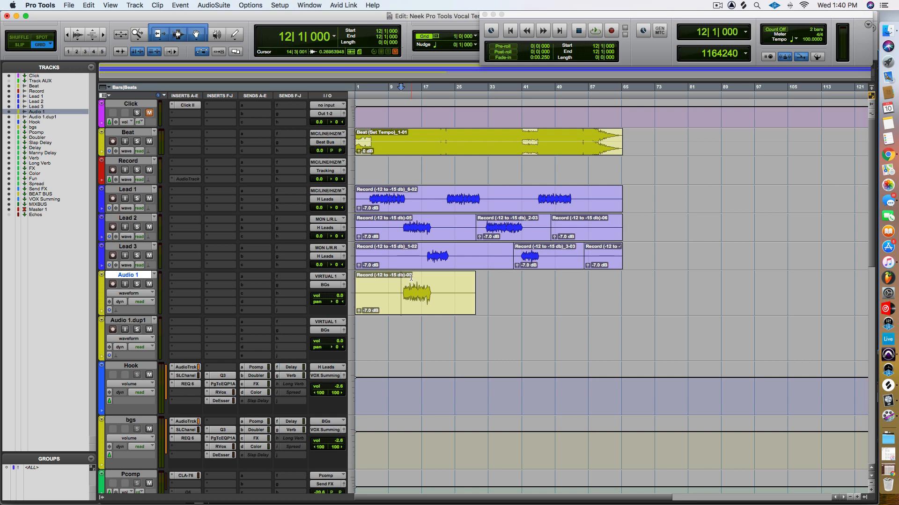
key("space")
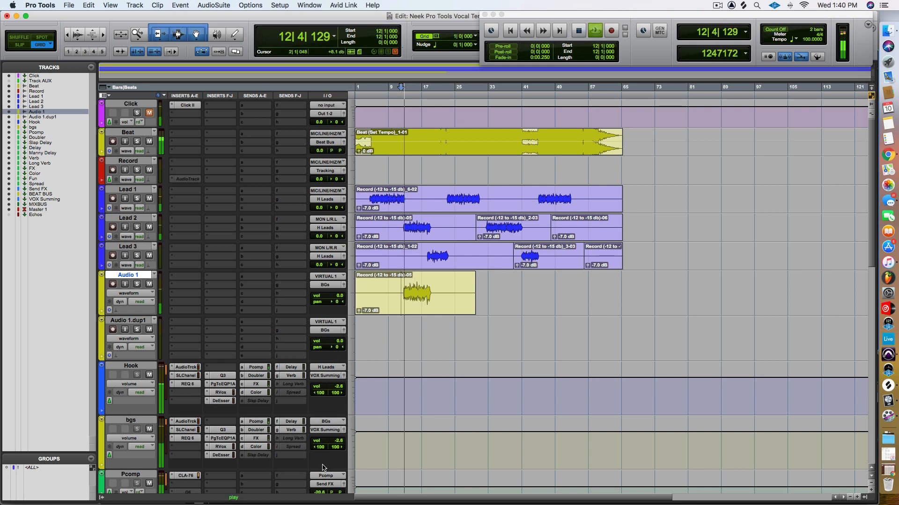
Lower the bgs track's volume to -13.1 dB and raise its Doubler send to +7.2 dB during playback.
left_click(337, 444)
left_click_drag(340, 448, 339, 456)
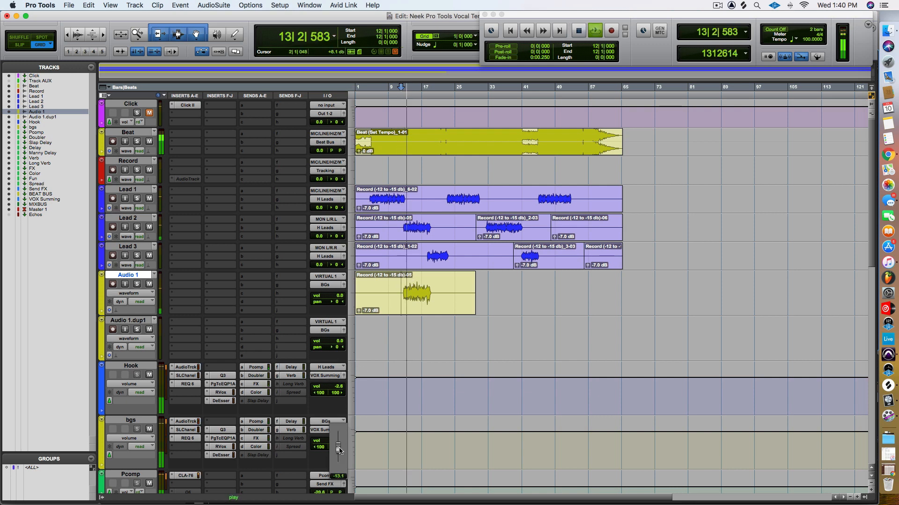
left_click(256, 429)
left_click_drag(28, 223, 26, 157)
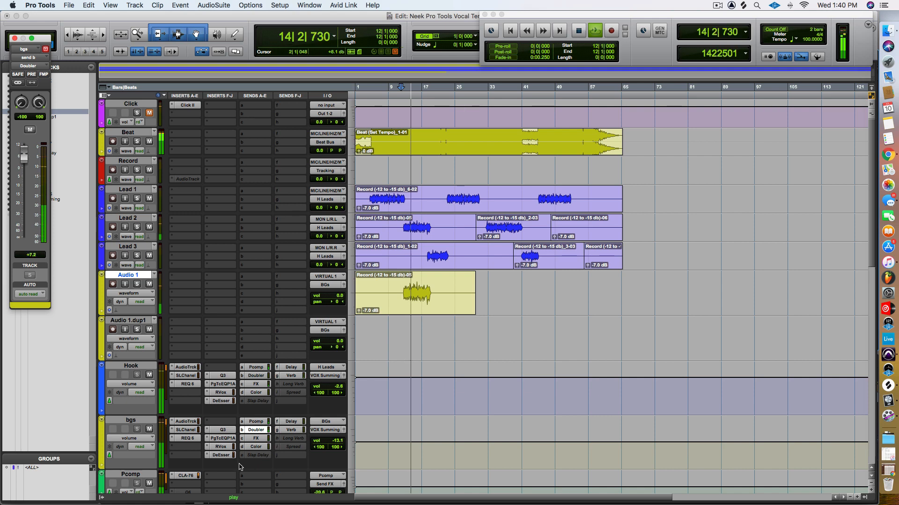
Adjust the DeEsser on the bgs track by ear and close the plug-in window.
left_click(220, 455)
left_click_drag(504, 288, 504, 306)
left_click(430, 209)
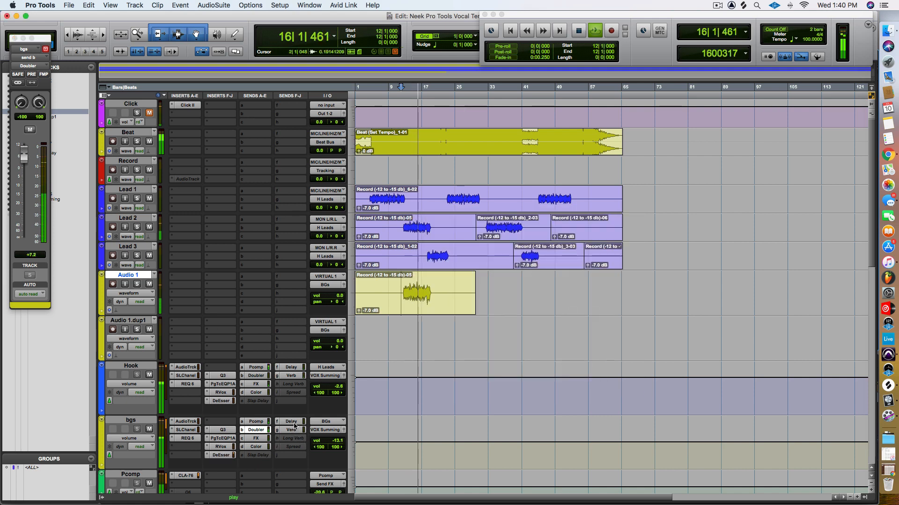
Mute the bgs track's Delay send, show the Hook track's Delay send, and stop playback.
left_click(291, 422, "super")
left_click(291, 367)
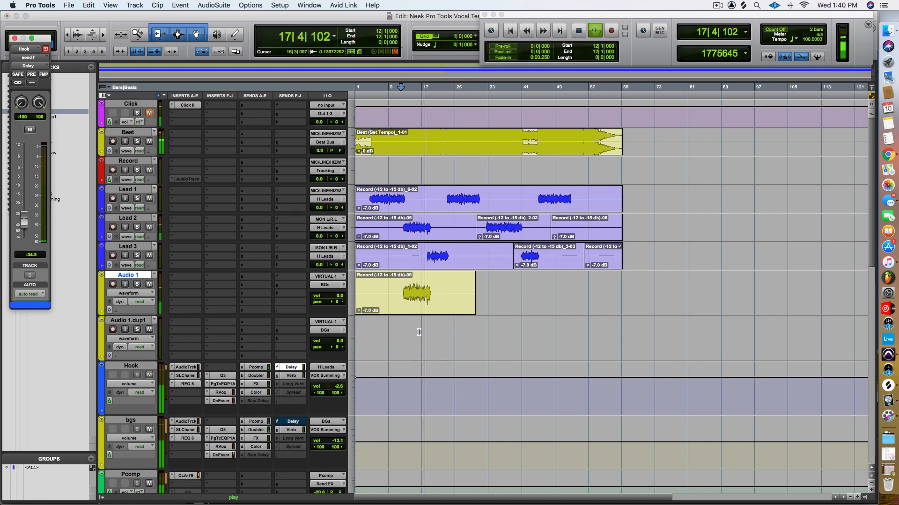
key("space")
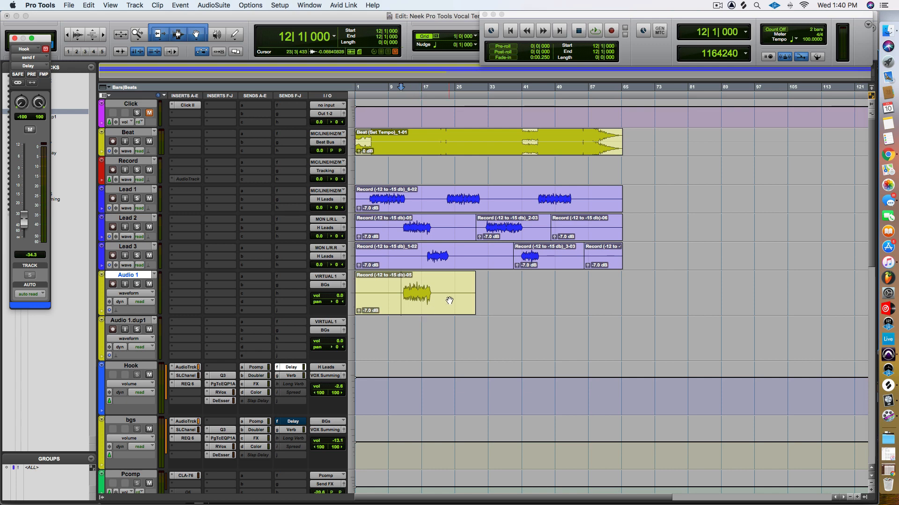
Delete the copied vocal clip from Audio 1.
left_click(406, 306)
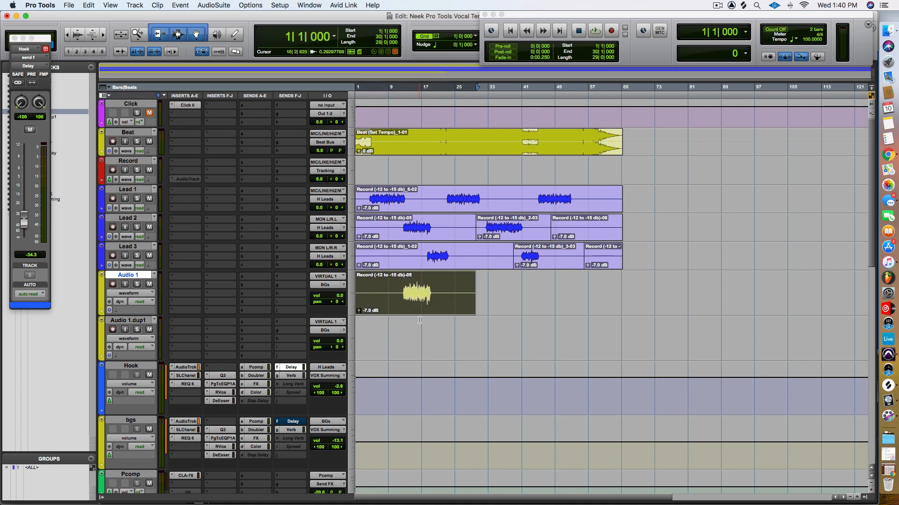
left_click(537, 290, "shift")
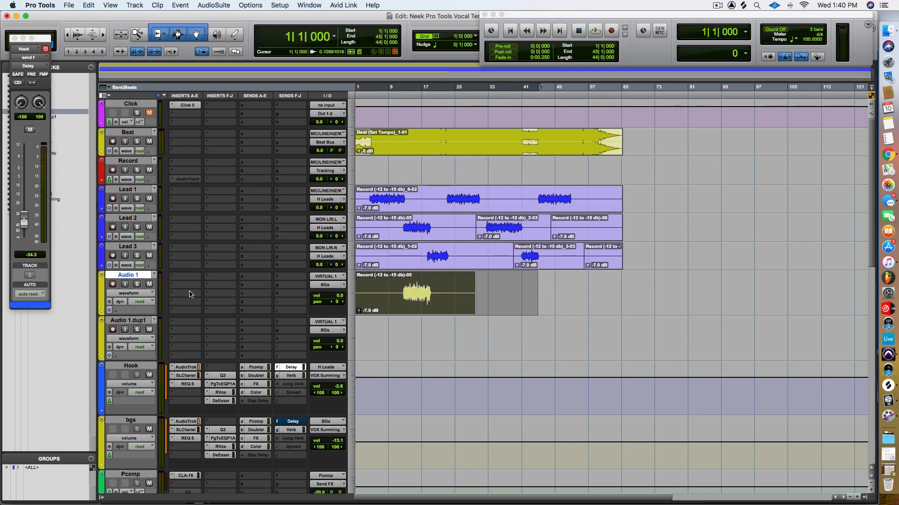
key("Delete")
Review the session's routing from the vocal and effects tracks down to the summing buses, MIXBUS and Master 1.
scroll(397, 316, "down", 10)
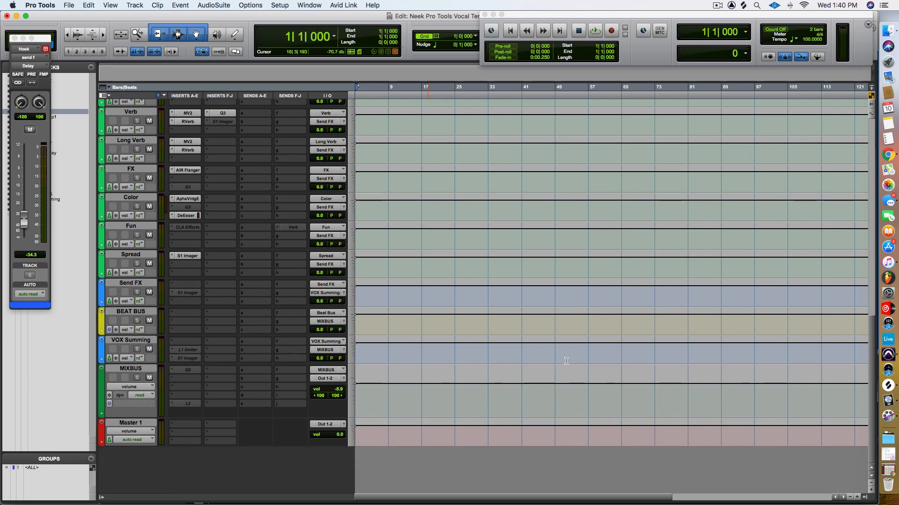
scroll(595, 361, "up", 10)
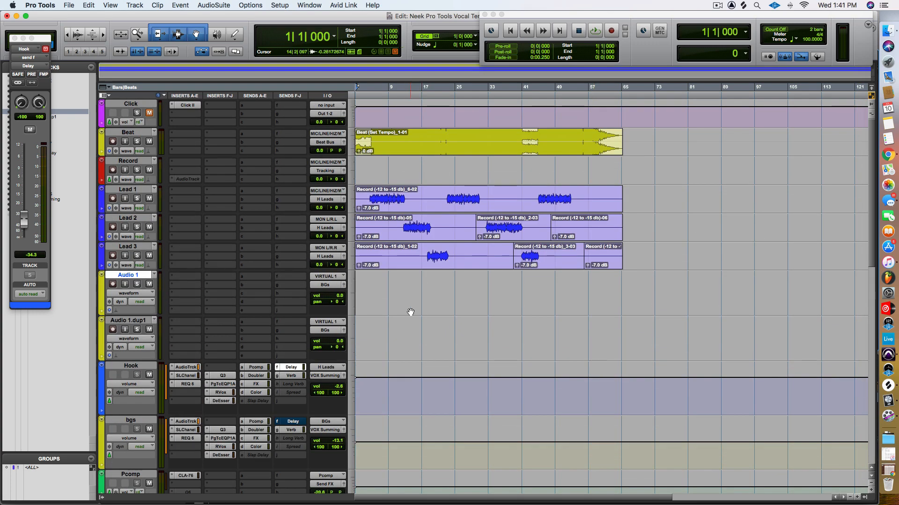
scroll(381, 182, "down", 10)
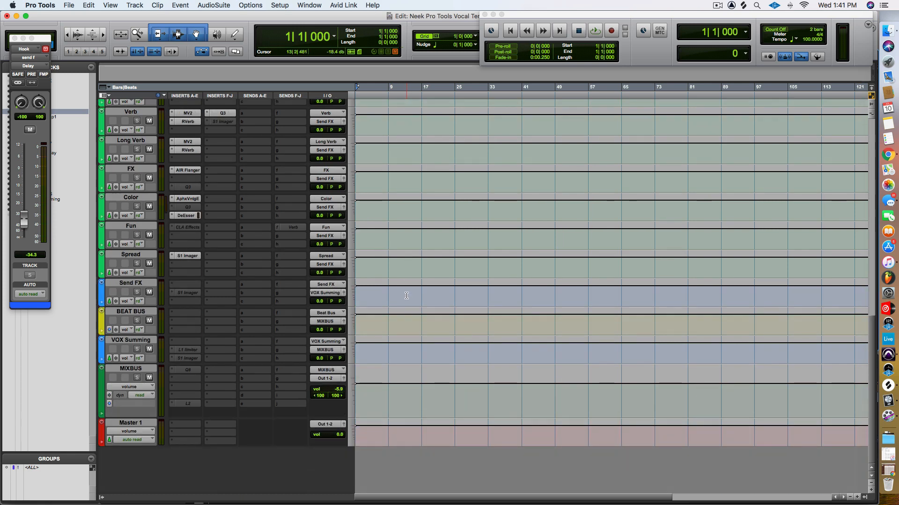
left_click(141, 369)
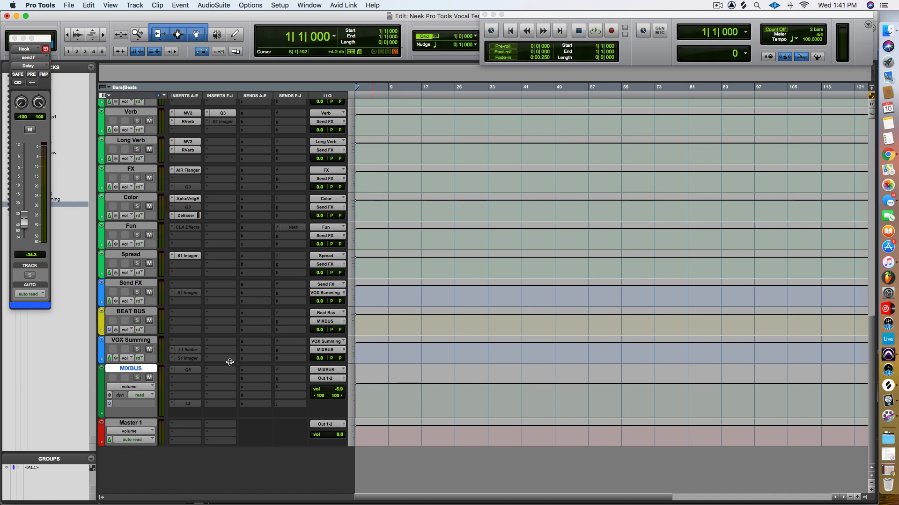
left_click(144, 423)
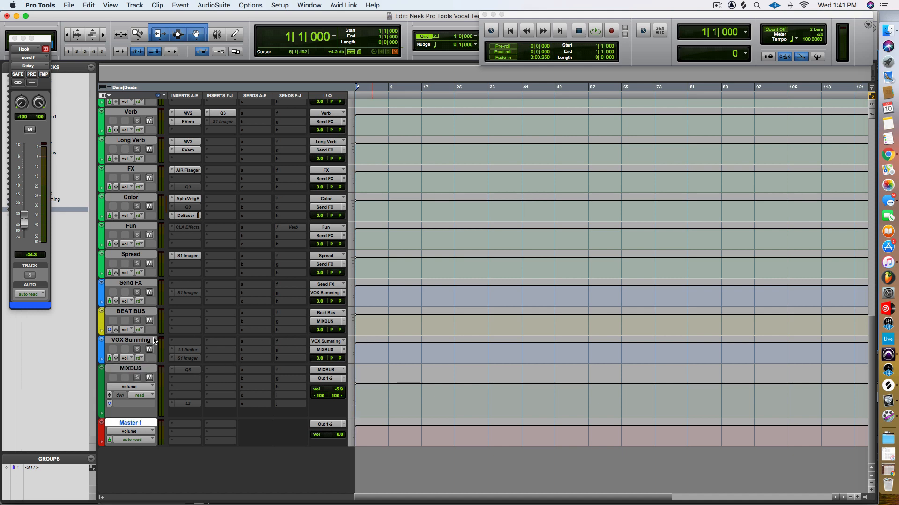
Reset the MIXBUS track's volume to 0.0 dB and readjust its fader.
left_click(139, 369)
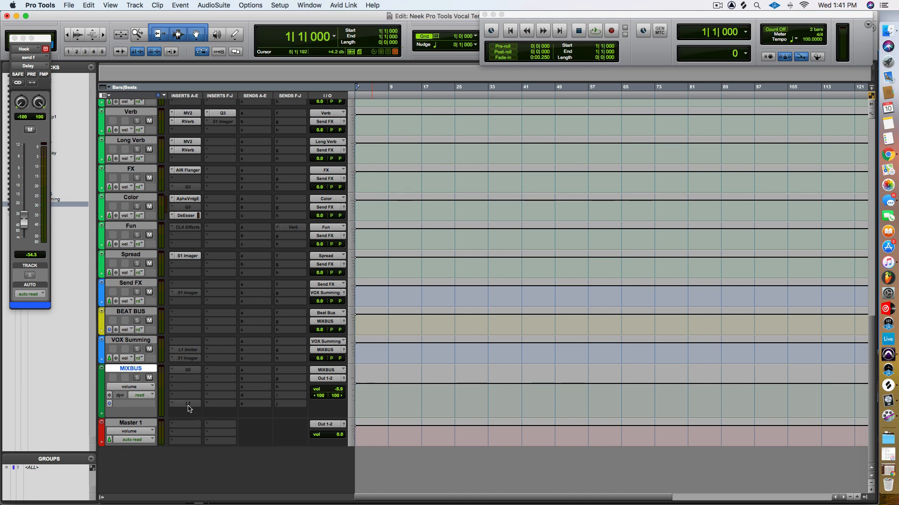
left_click(340, 391, "alt")
scroll(429, 349, "up", 15)
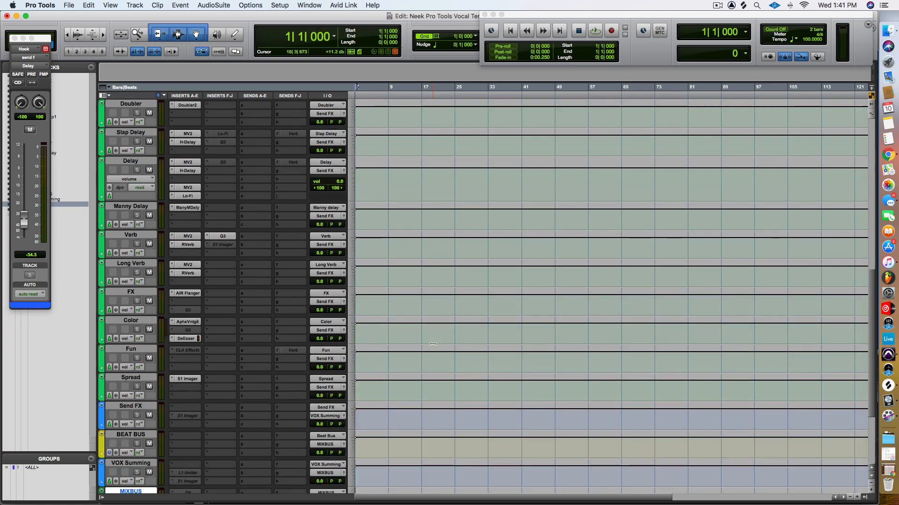
scroll(425, 334, "down", 15)
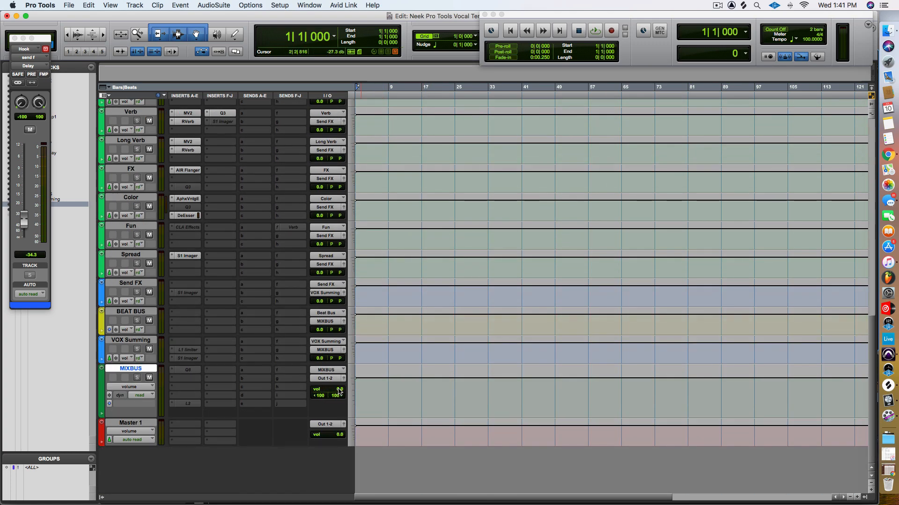
left_click_drag(338, 394, 338, 392)
scroll(391, 372, "up", 15)
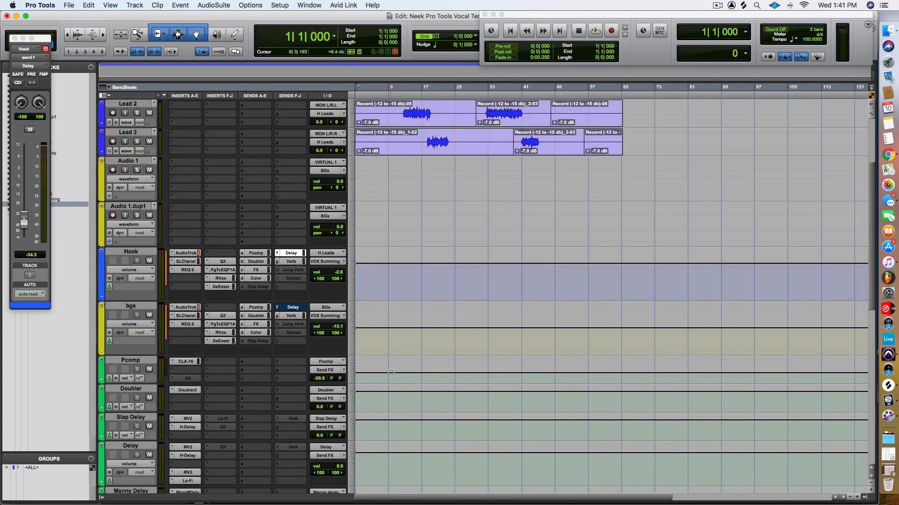